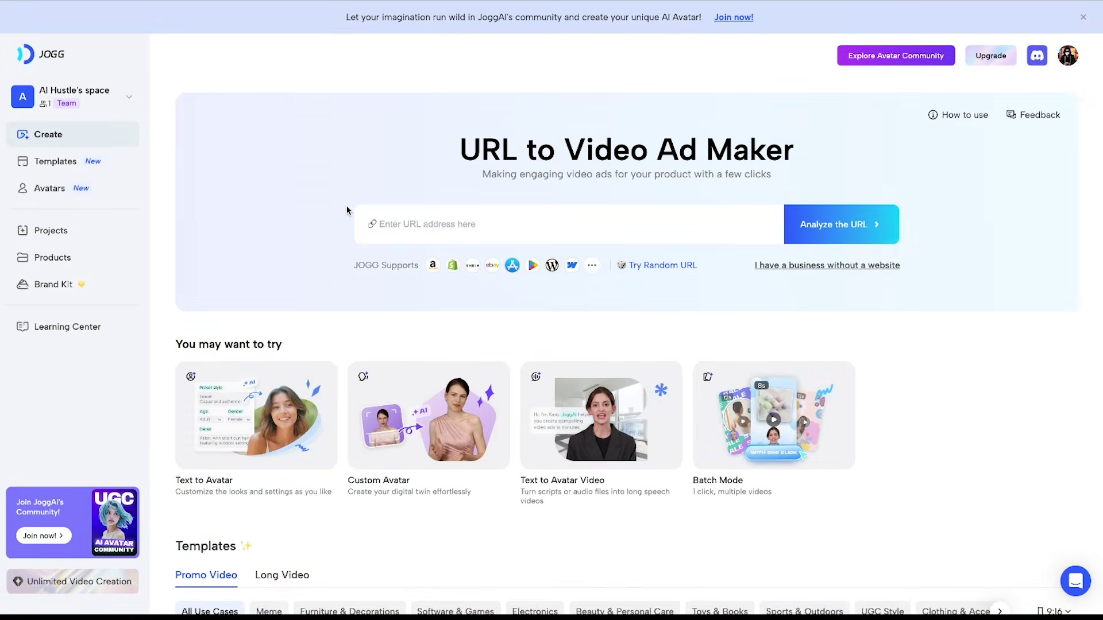
Browse the templates and the avatar library, then start Text to Avatar from the Create page
{"action": "scroll", "coordinate": [346, 209], "scroll_direction": "down", "scroll_amount": 9}
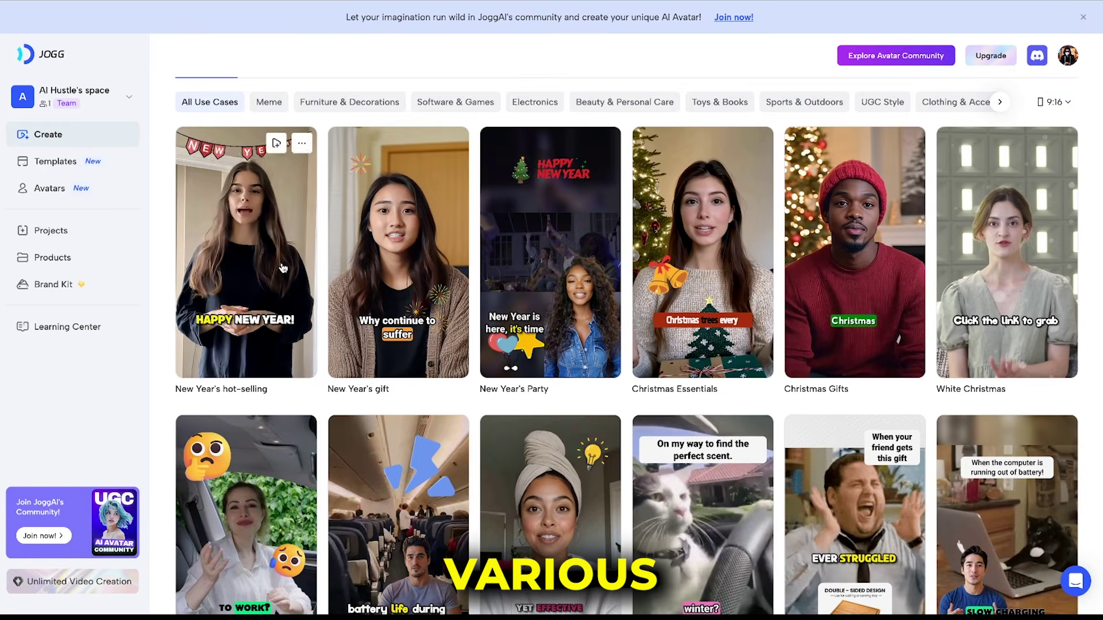
{"action": "scroll", "coordinate": [284, 275], "scroll_direction": "down", "scroll_amount": 2}
{"action": "scroll", "coordinate": [575, 253], "scroll_direction": "down", "scroll_amount": 2}
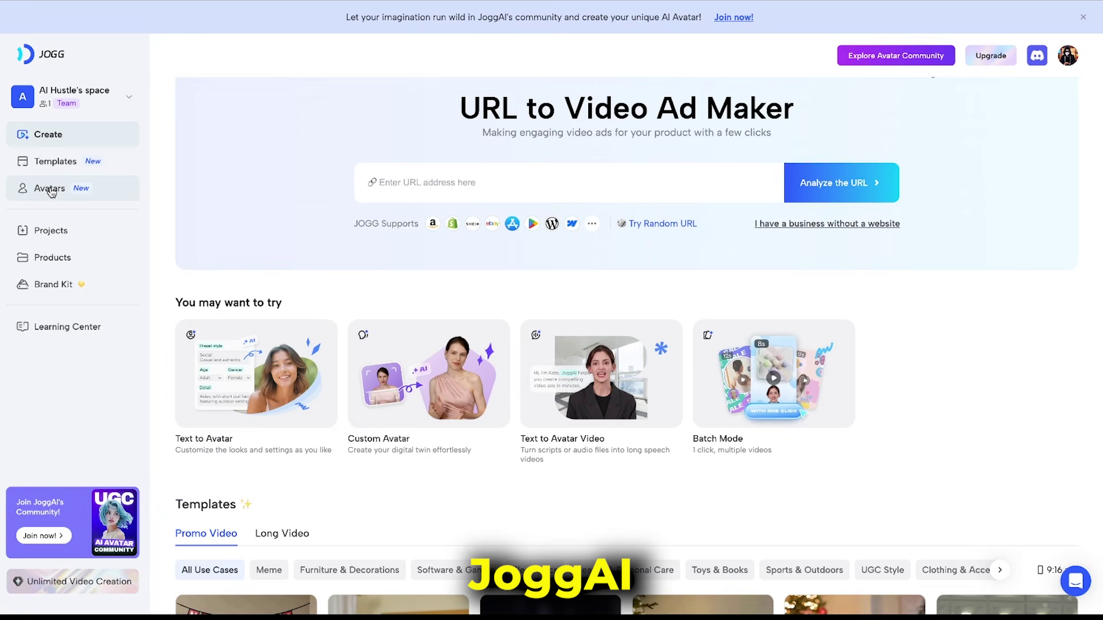
{"action": "left_click", "coordinate": [51, 192]}
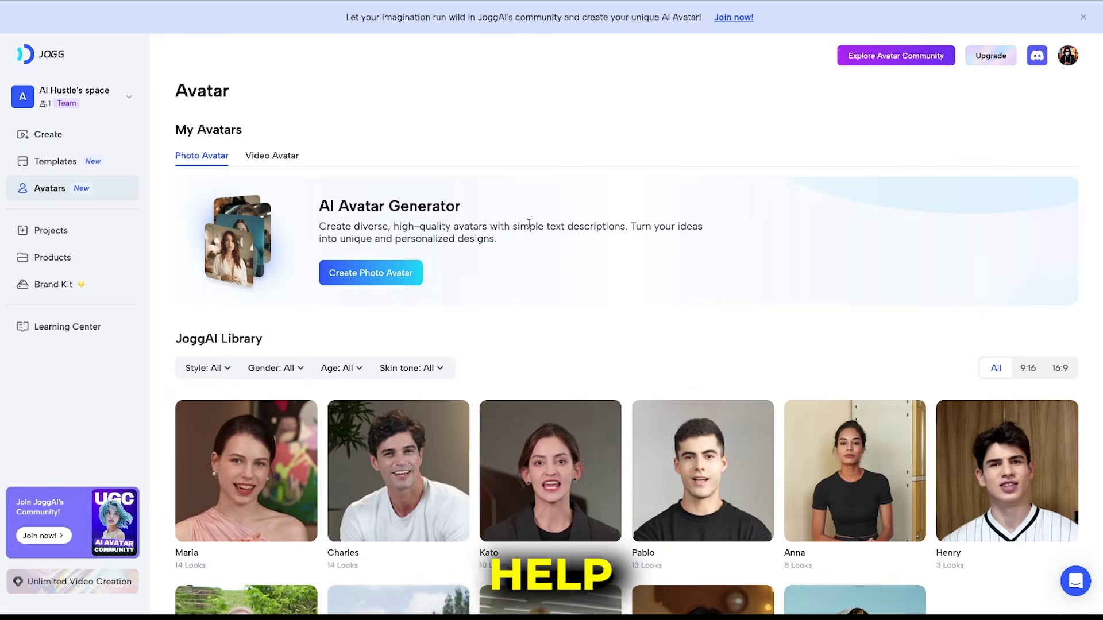
{"action": "scroll", "coordinate": [529, 228], "scroll_direction": "down", "scroll_amount": 1}
{"action": "scroll", "coordinate": [529, 228], "scroll_direction": "down", "scroll_amount": 12}
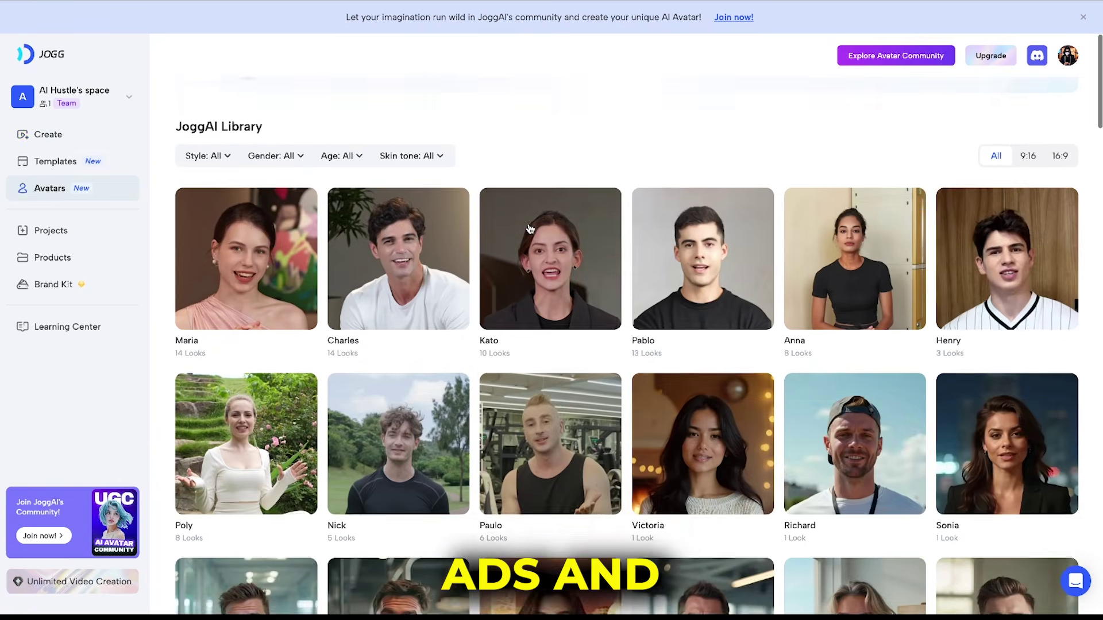
{"action": "scroll", "coordinate": [530, 185], "scroll_direction": "down", "scroll_amount": 9}
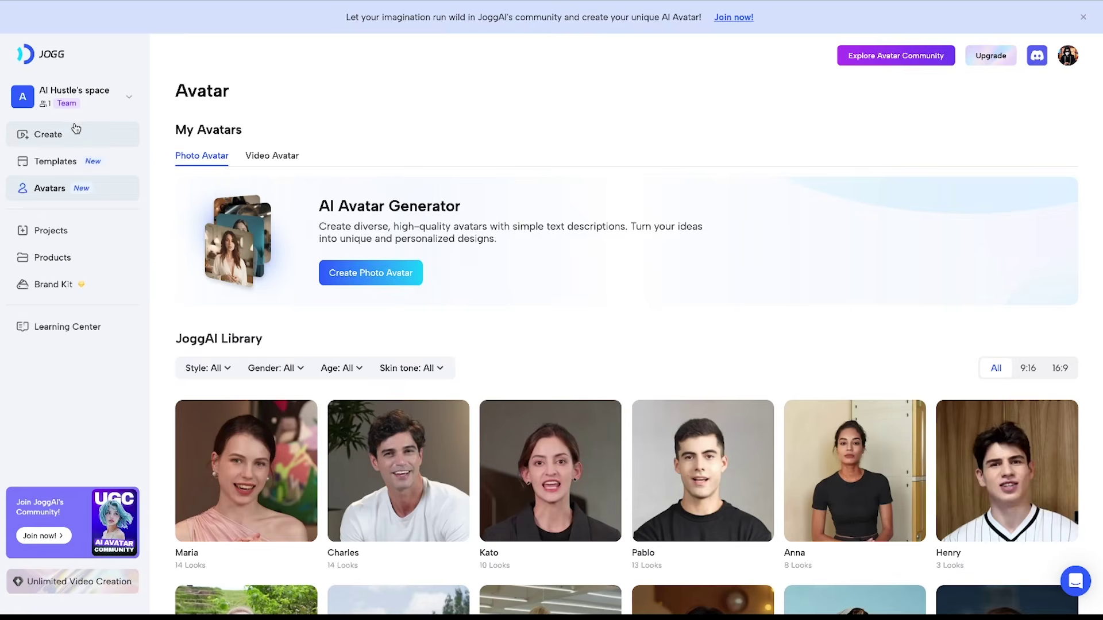
{"action": "left_click", "coordinate": [75, 130]}
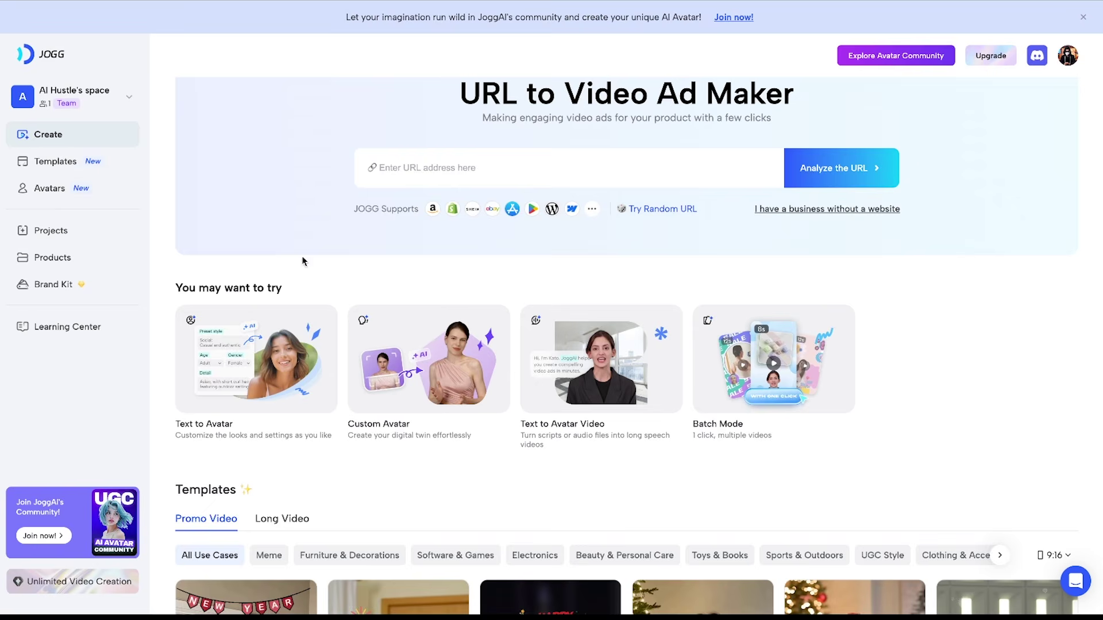
{"action": "left_click", "coordinate": [225, 376]}
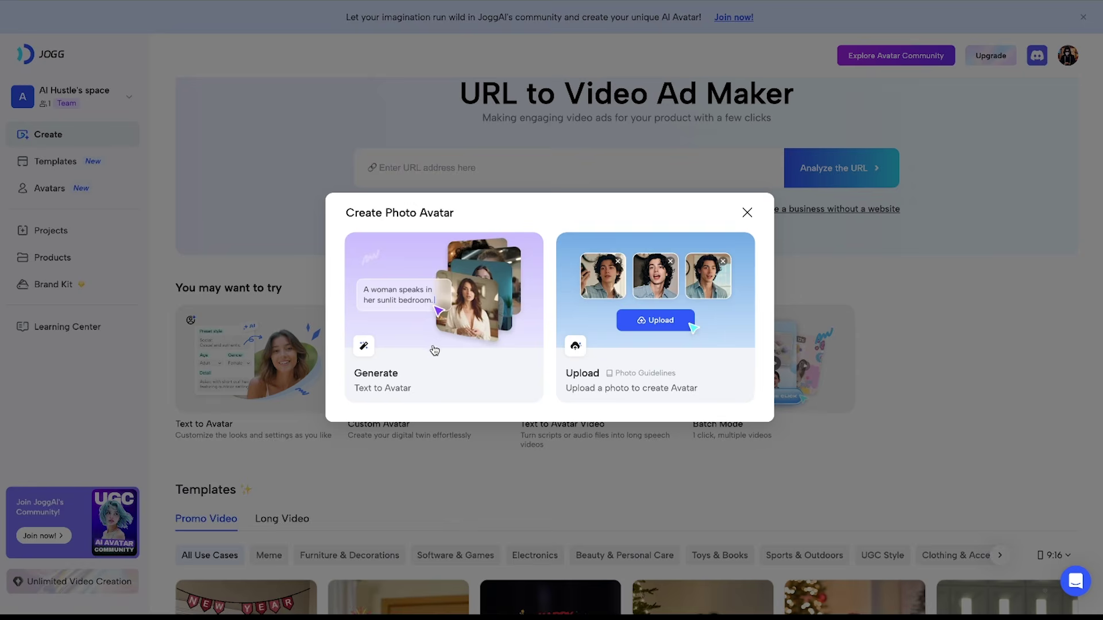
Choose Generate and set the avatar to Age Adult, Gender Male, Ethnicity South American
{"action": "left_click", "coordinate": [448, 326]}
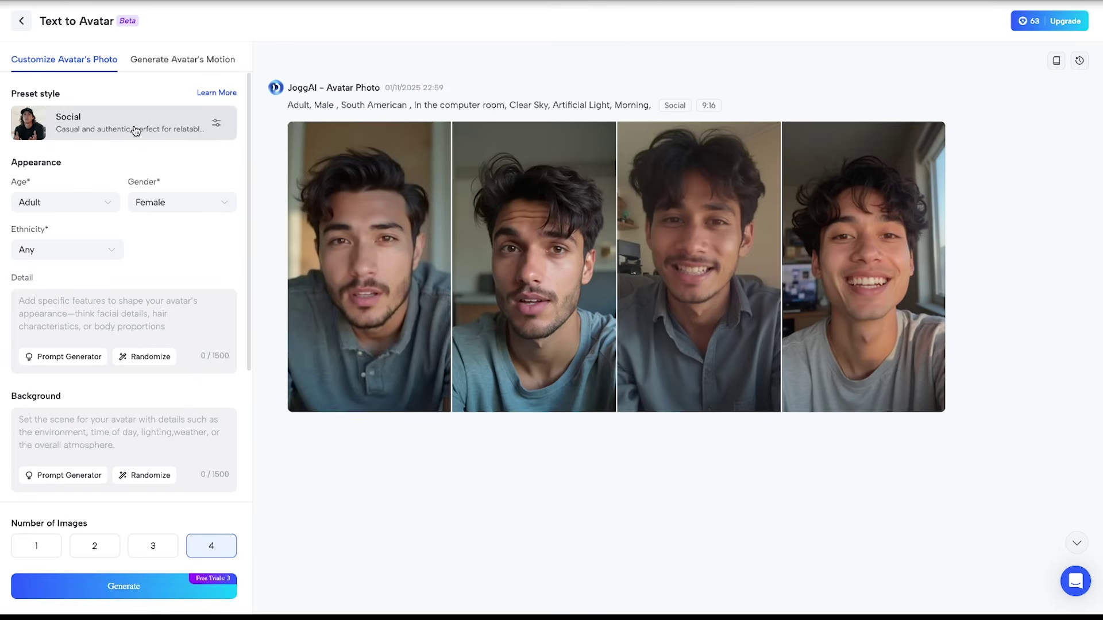
{"action": "left_click", "coordinate": [136, 131]}
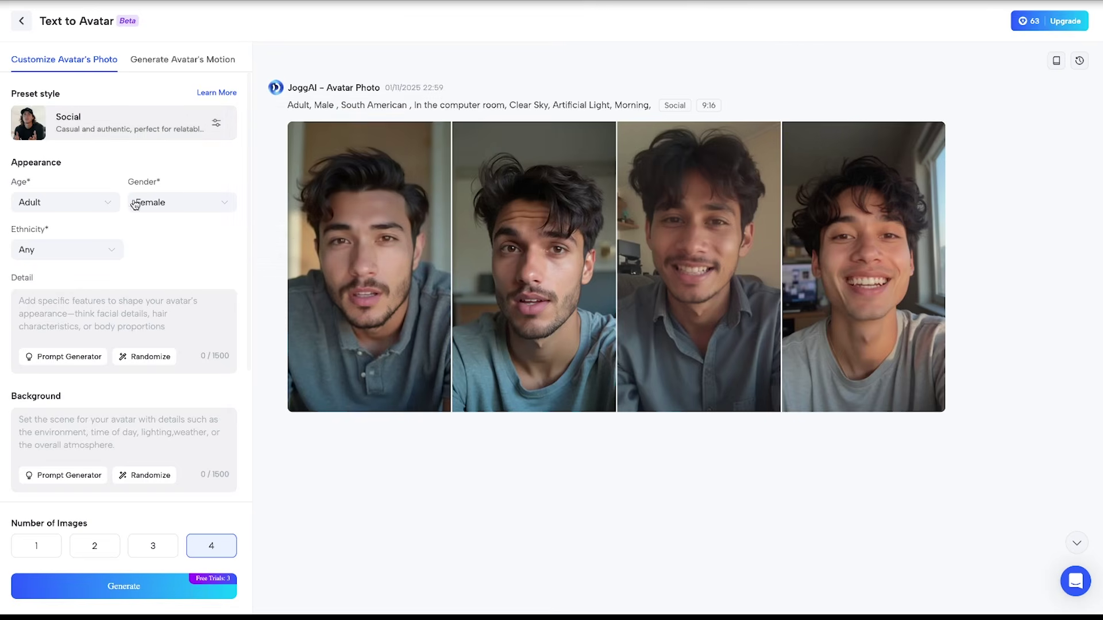
{"action": "left_click", "coordinate": [43, 212]}
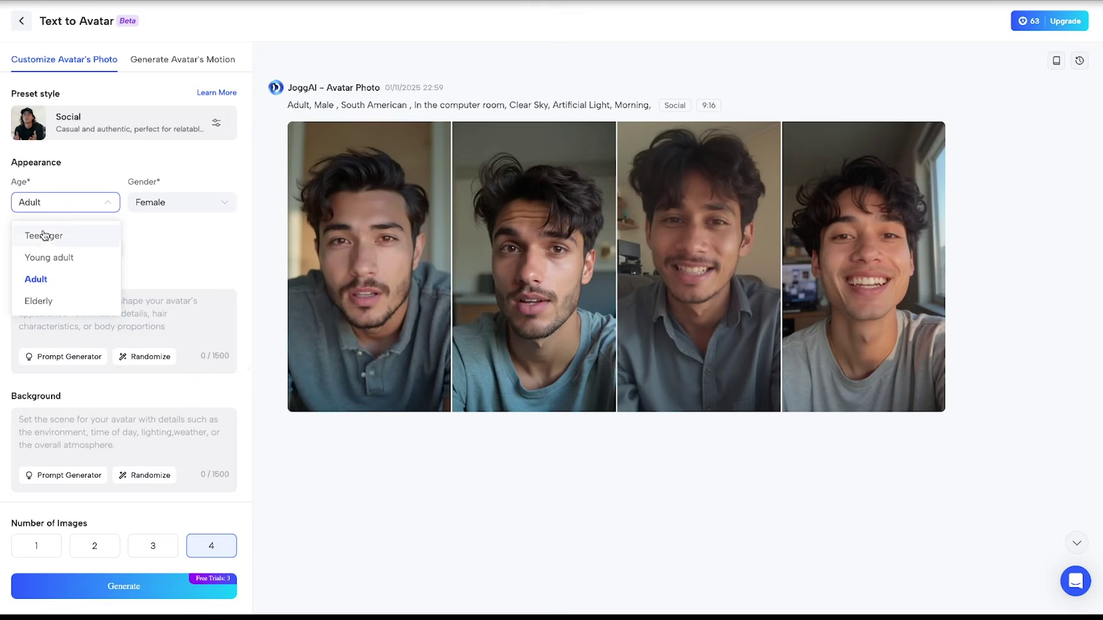
{"action": "left_click", "coordinate": [47, 280]}
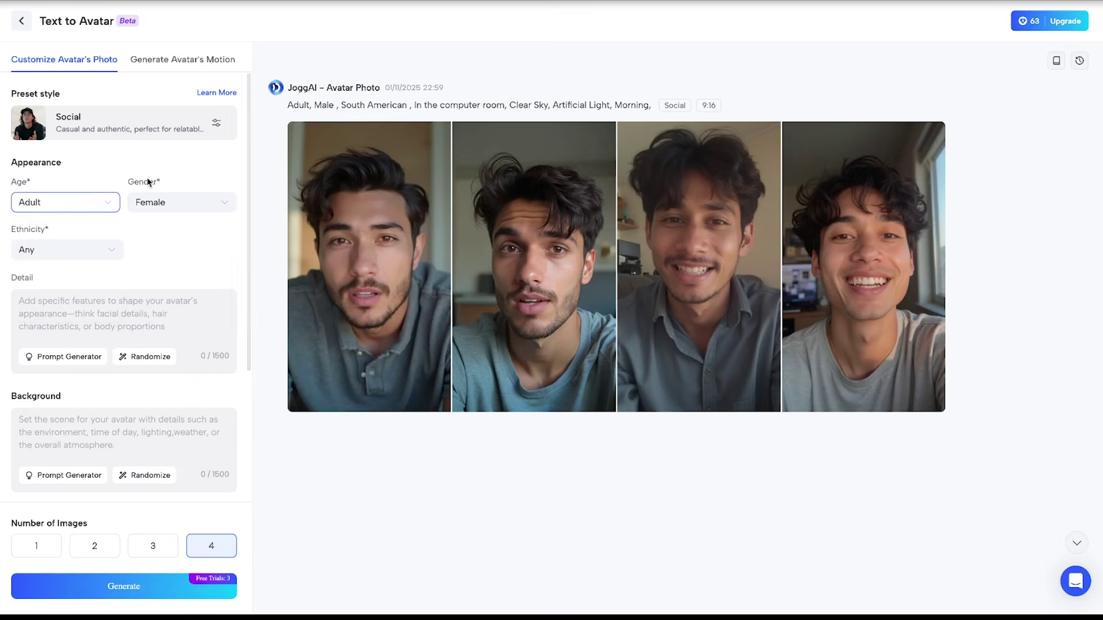
{"action": "left_click", "coordinate": [160, 204]}
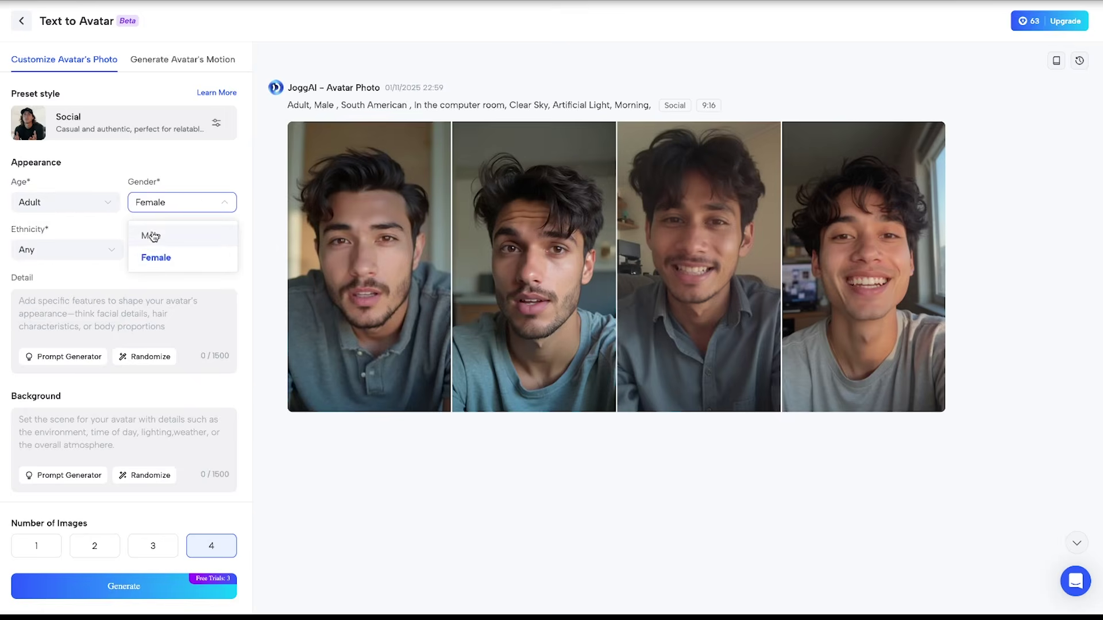
{"action": "left_click", "coordinate": [151, 236]}
{"action": "scroll", "coordinate": [115, 241], "scroll_direction": "down", "scroll_amount": 1}
{"action": "left_click", "coordinate": [81, 225]}
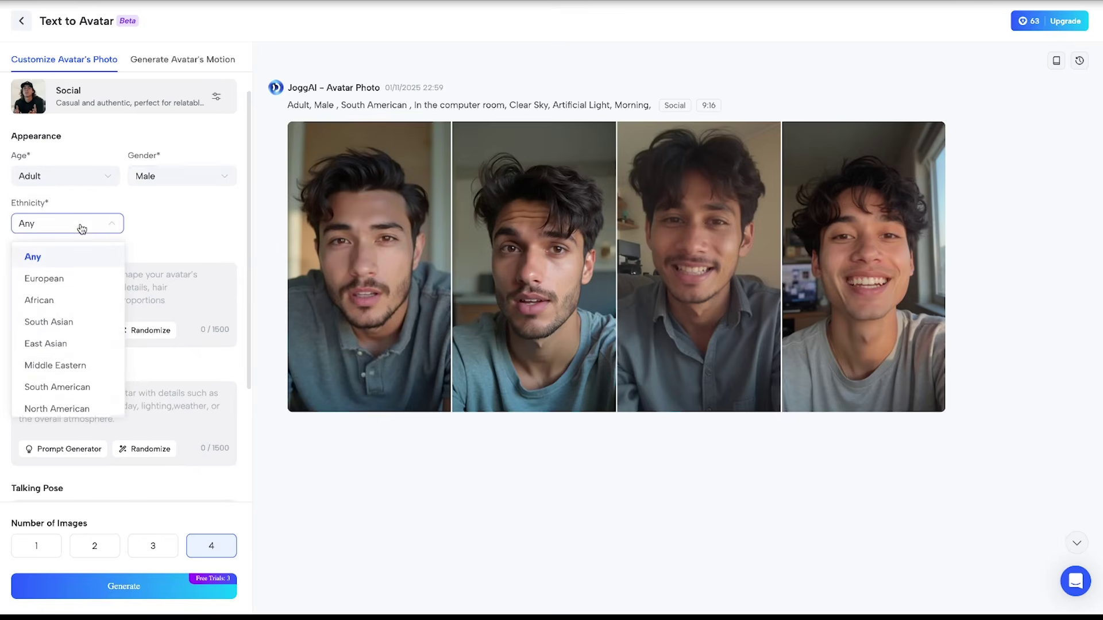
{"action": "left_click", "coordinate": [58, 388]}
{"action": "scroll", "coordinate": [59, 387], "scroll_direction": "down", "scroll_amount": 1}
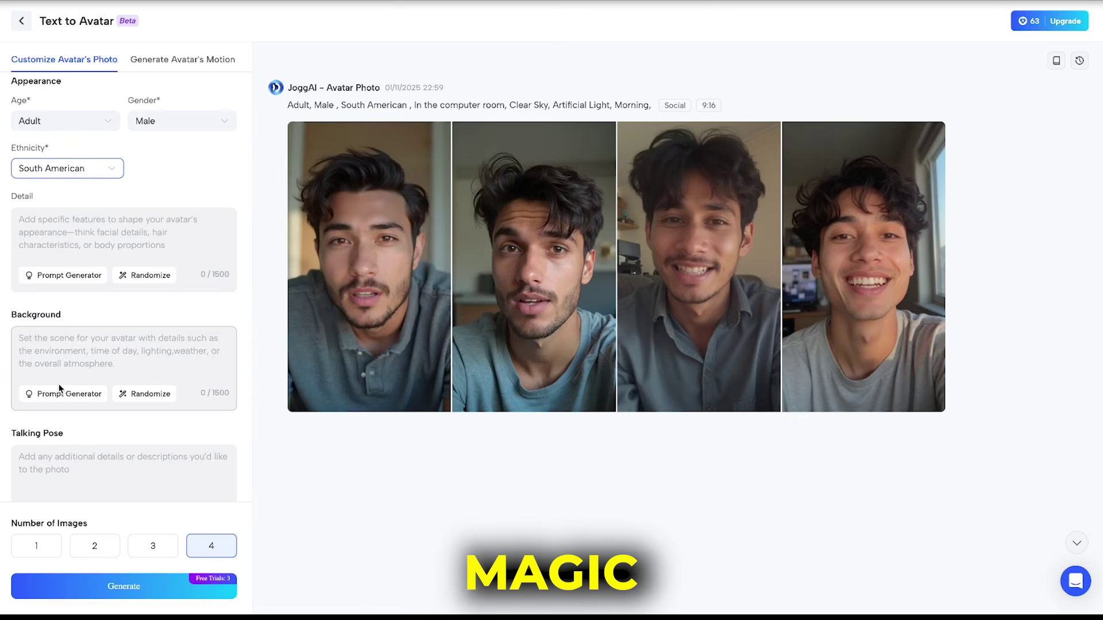
{"action": "left_click", "coordinate": [53, 231]}
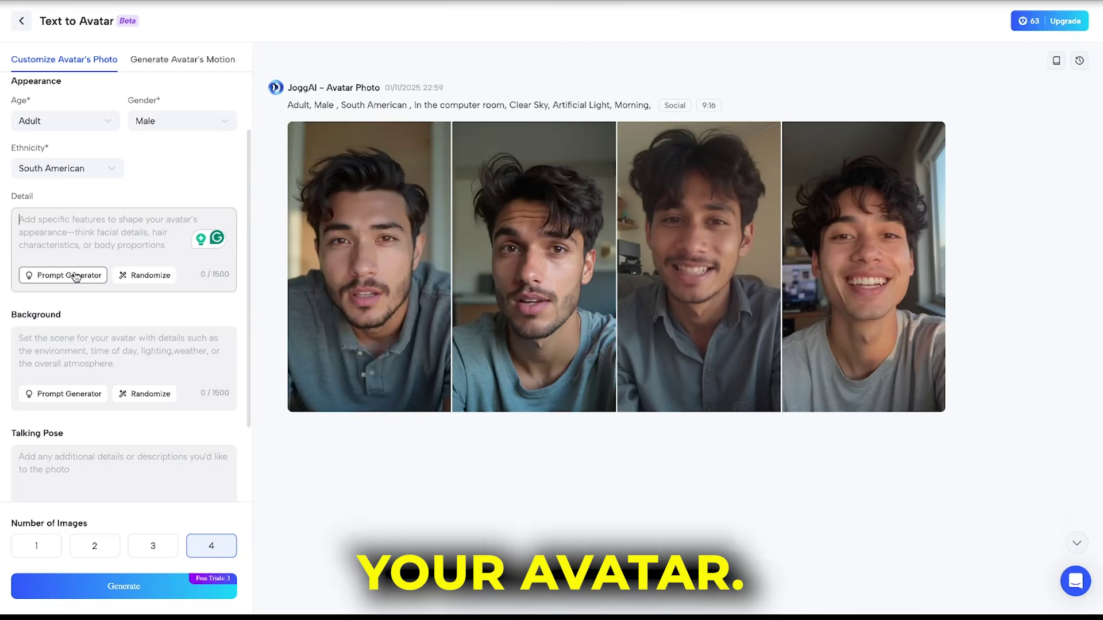
Fill the Detail box with a random description, then clear it
{"action": "left_click", "coordinate": [123, 275]}
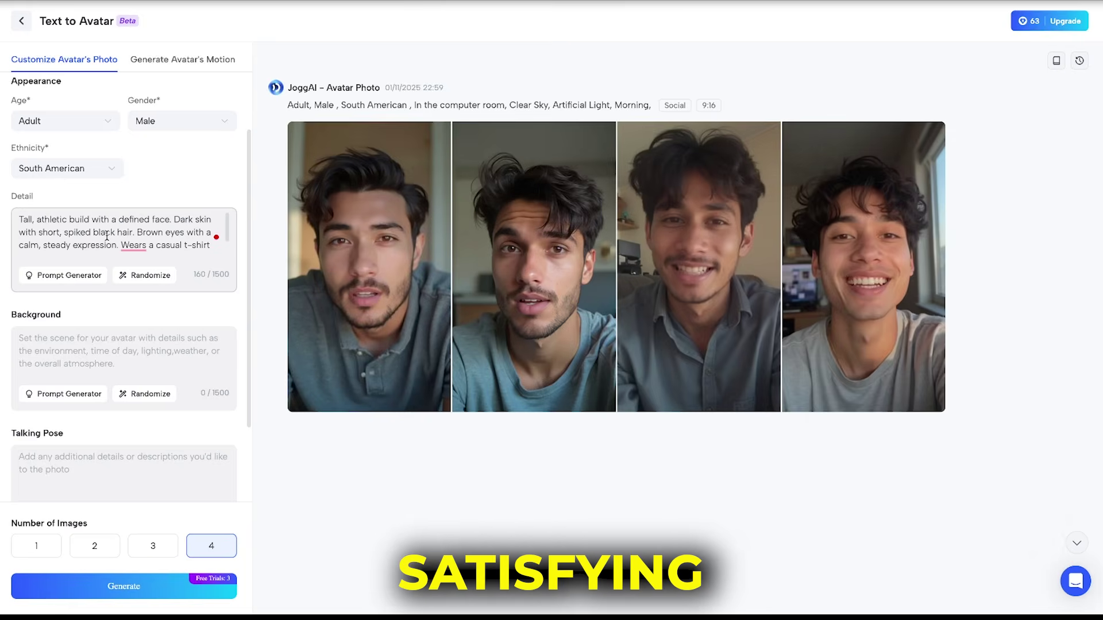
{"action": "triple_click", "coordinate": [106, 235]}
{"action": "key", "text": "BackSpace"}
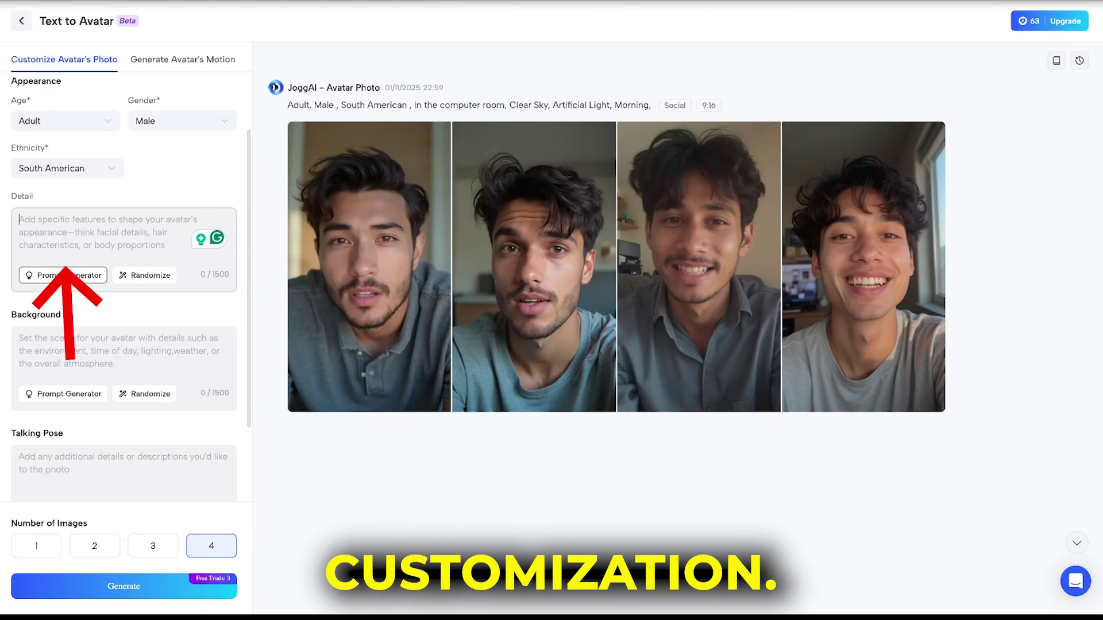
Build the Detail prompt from Red hair, T-shirt, Fit body and Curly hair, and apply it
{"action": "left_click", "coordinate": [75, 277]}
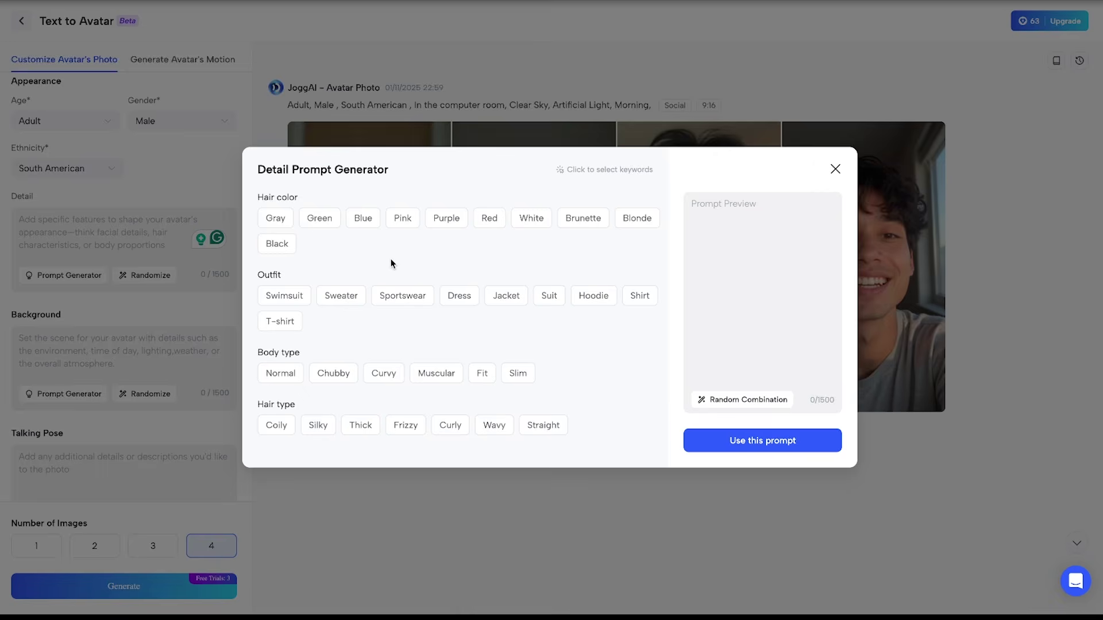
{"action": "left_click", "coordinate": [481, 223]}
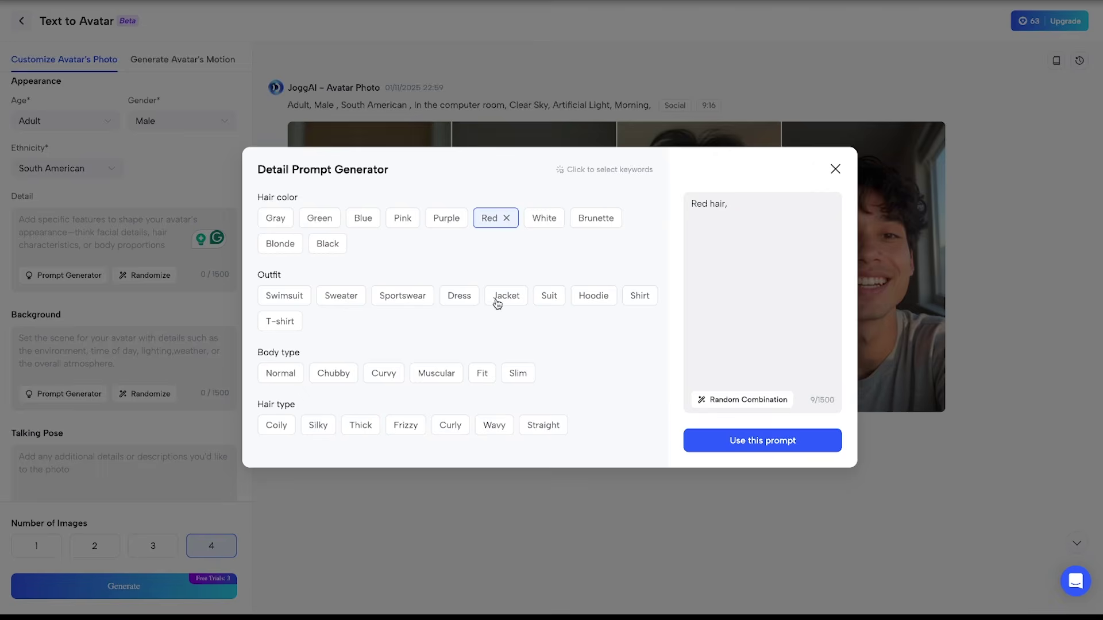
{"action": "left_click", "coordinate": [284, 321]}
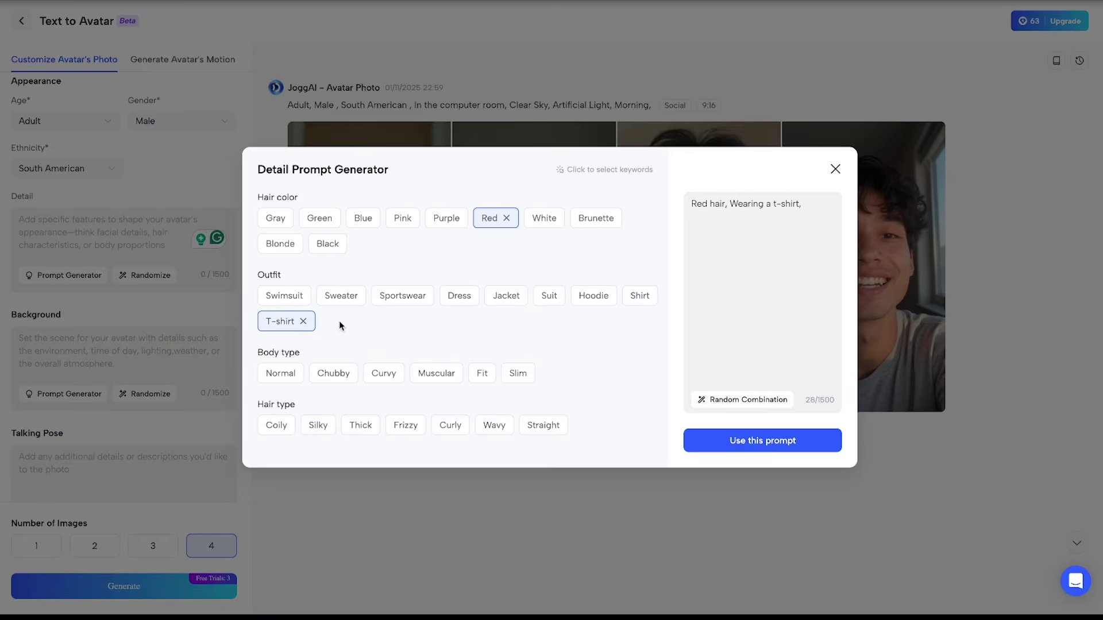
{"action": "left_click", "coordinate": [488, 374]}
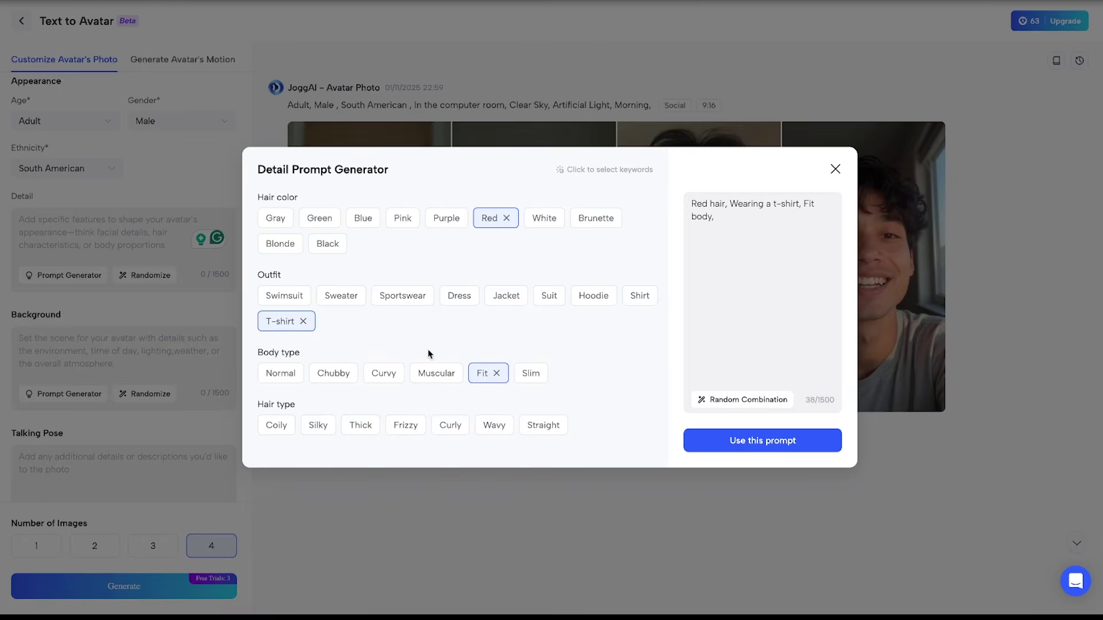
{"action": "left_click", "coordinate": [453, 429]}
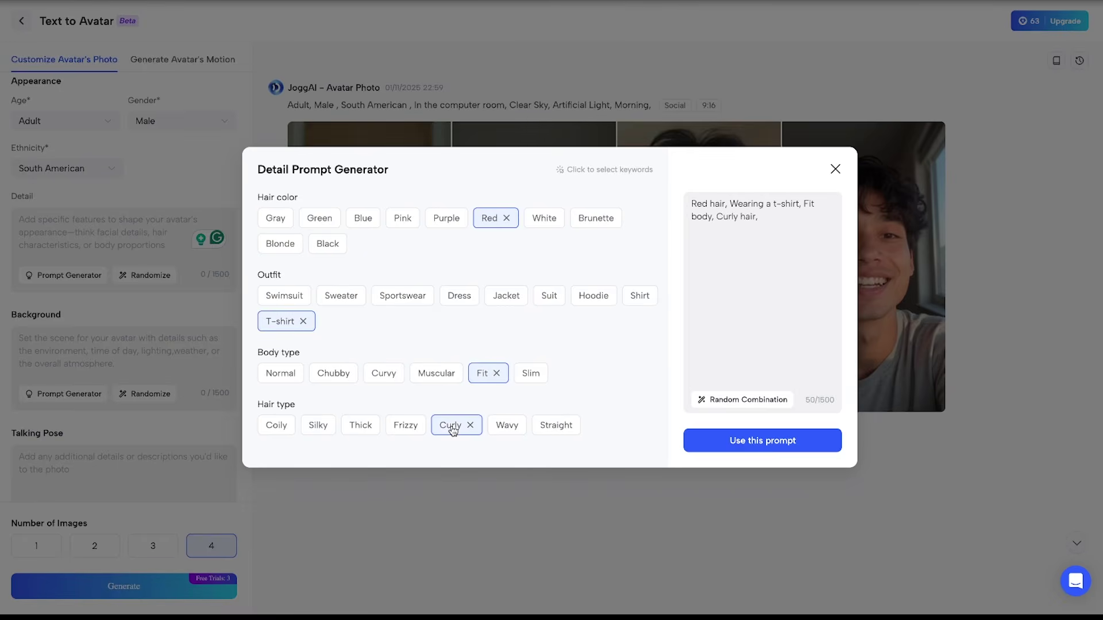
{"action": "left_click", "coordinate": [733, 441]}
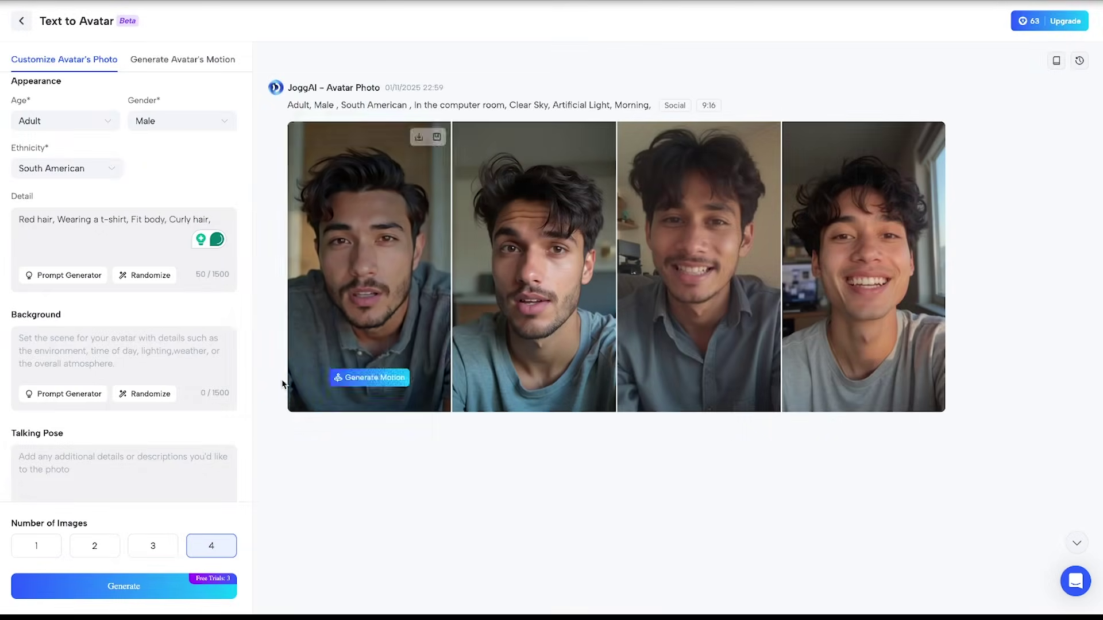
Build the background prompt from Warm Light, Morning, In the office and Clear Sky, and apply it
{"action": "left_click", "coordinate": [66, 395]}
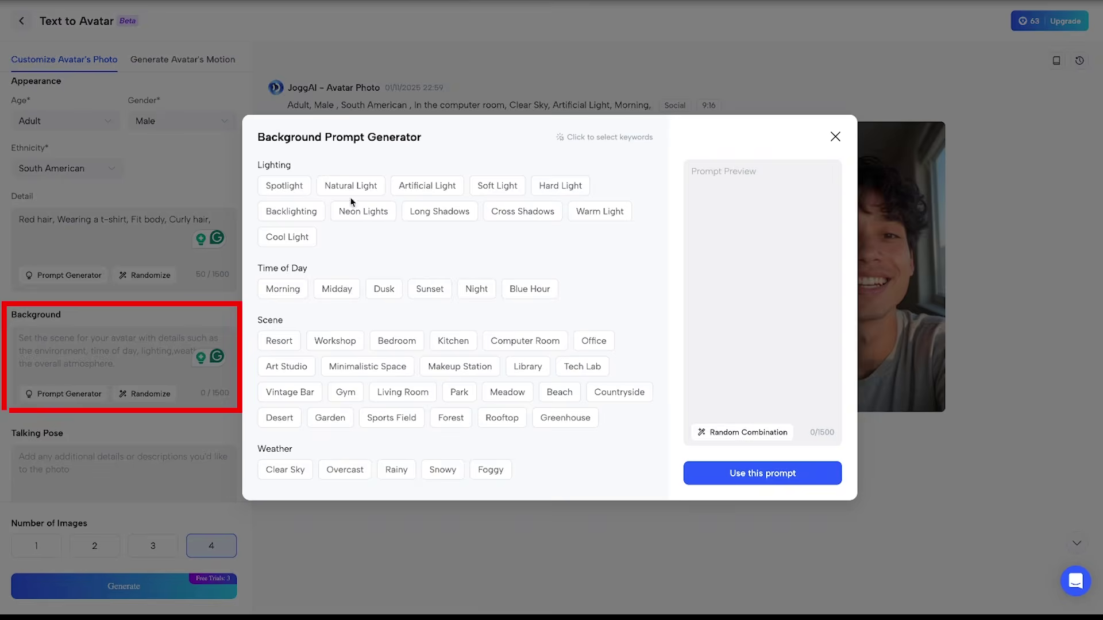
{"action": "left_click", "coordinate": [601, 223]}
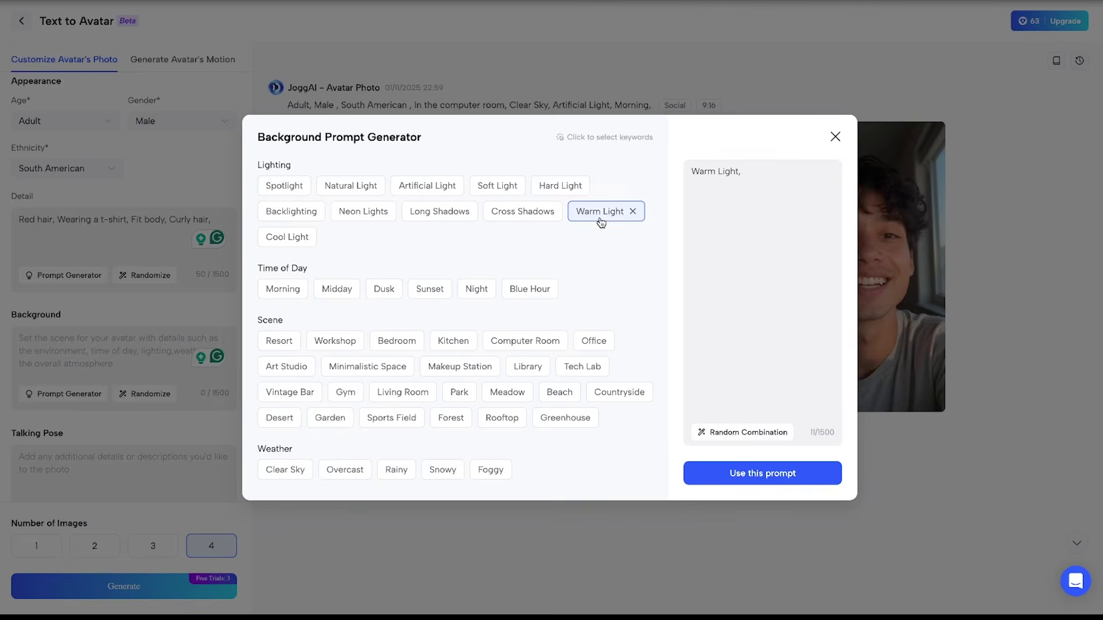
{"action": "left_click", "coordinate": [287, 289]}
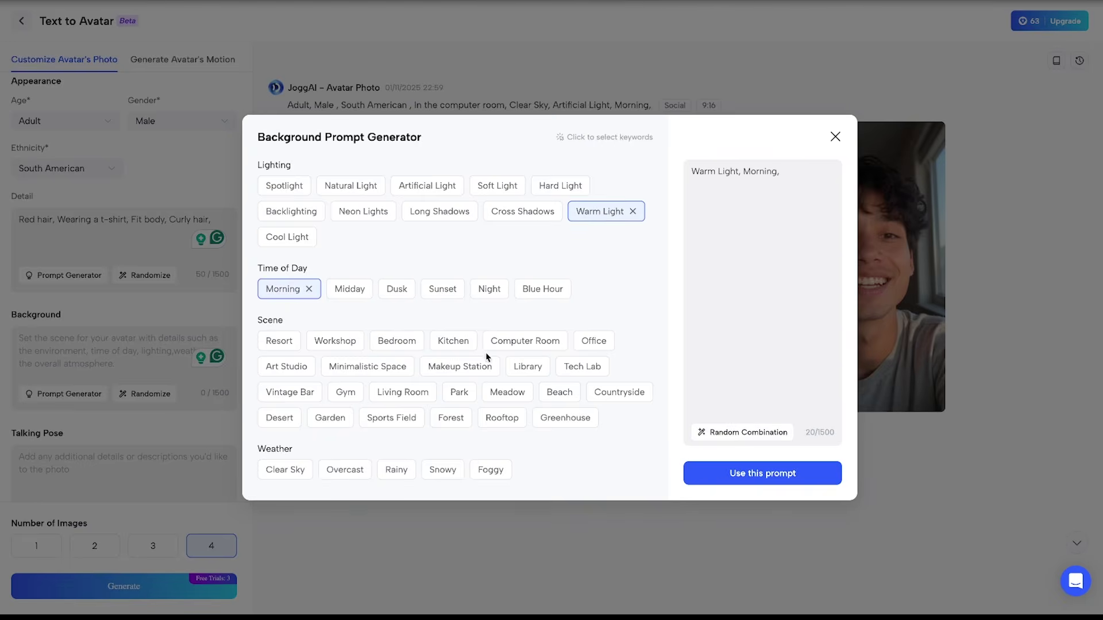
{"action": "left_click", "coordinate": [586, 342]}
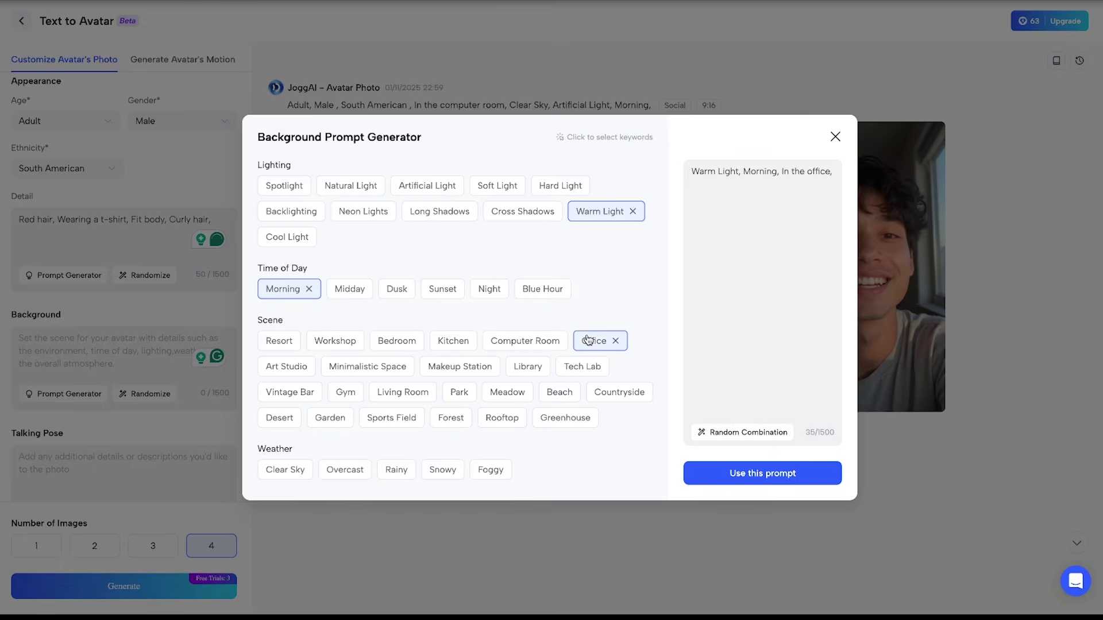
{"action": "left_click", "coordinate": [298, 471]}
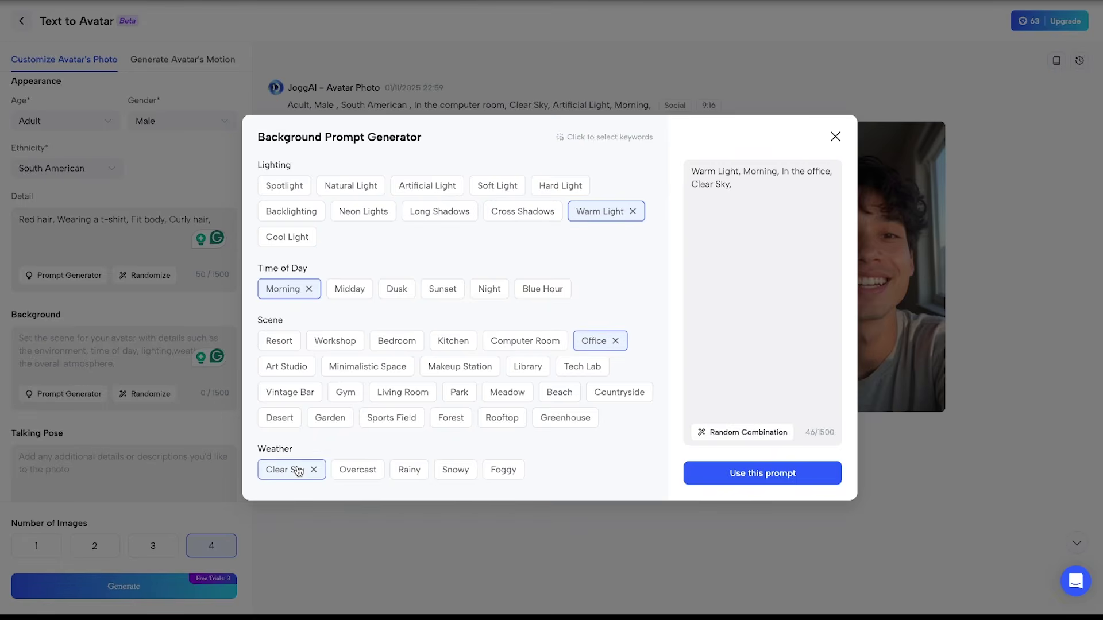
{"action": "left_click", "coordinate": [778, 475]}
{"action": "scroll", "coordinate": [140, 399], "scroll_direction": "down", "scroll_amount": 2}
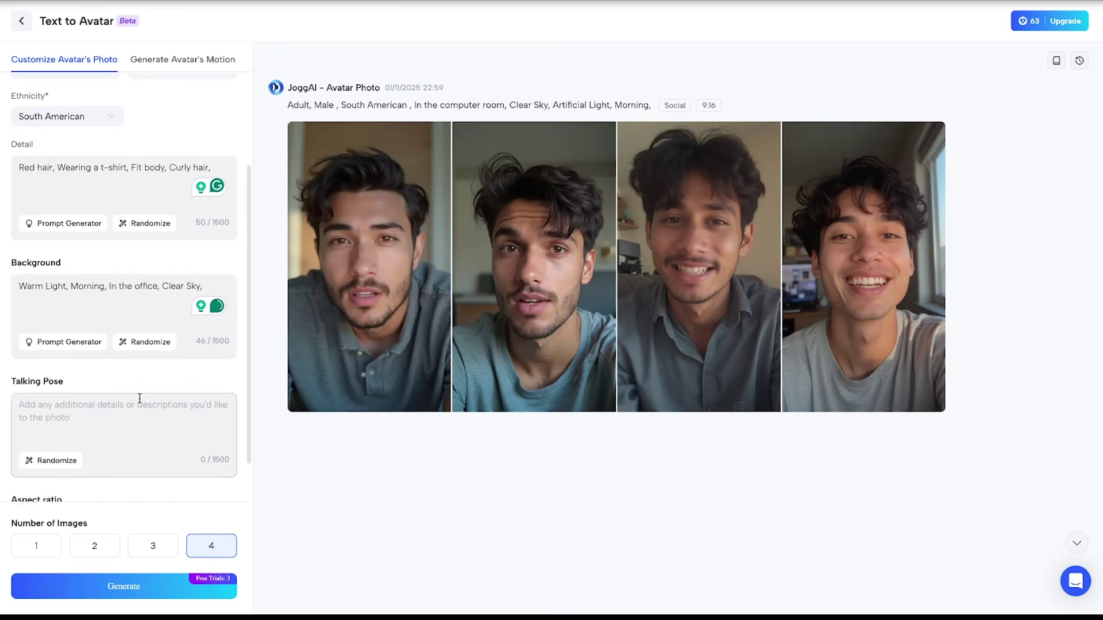
Randomize the Talking Pose and generate four avatar photos
{"action": "left_click", "coordinate": [74, 363]}
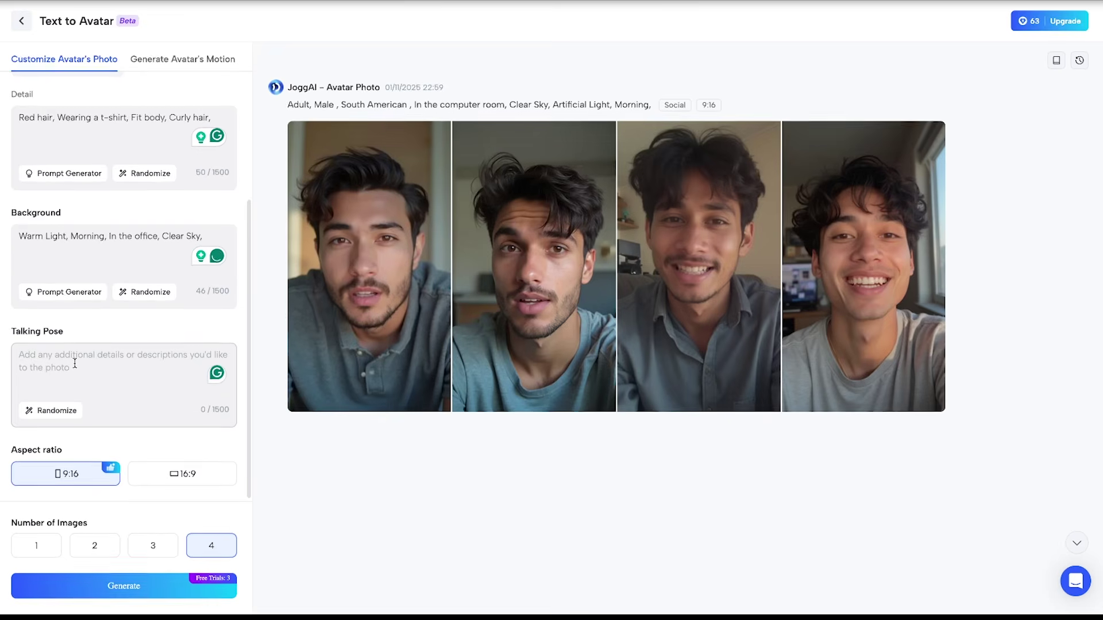
{"action": "left_click", "coordinate": [54, 413]}
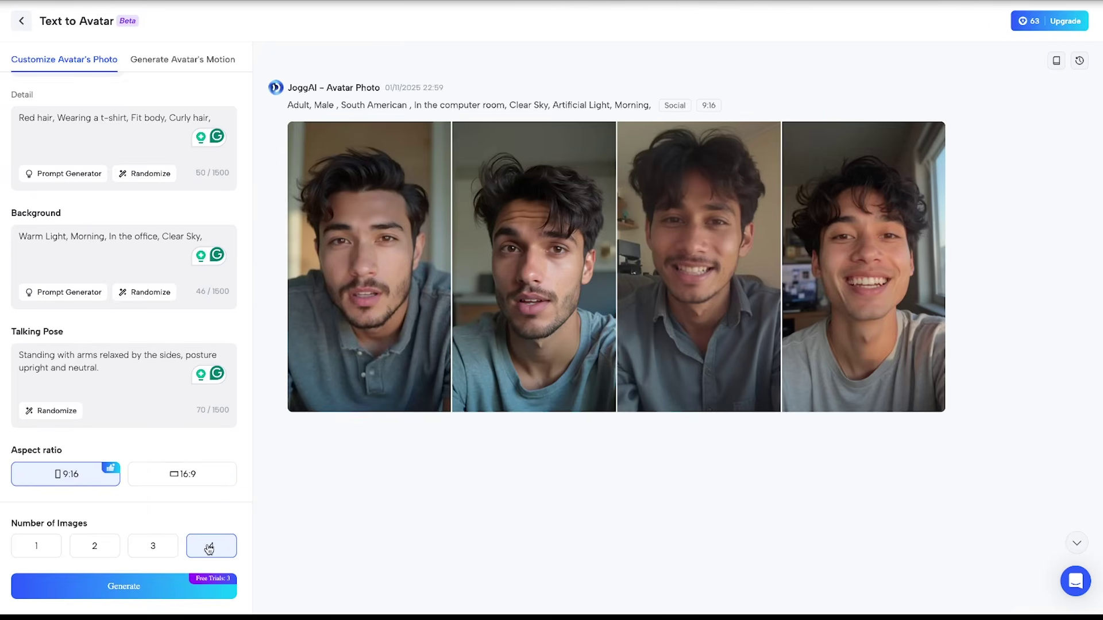
{"action": "left_click", "coordinate": [130, 596]}
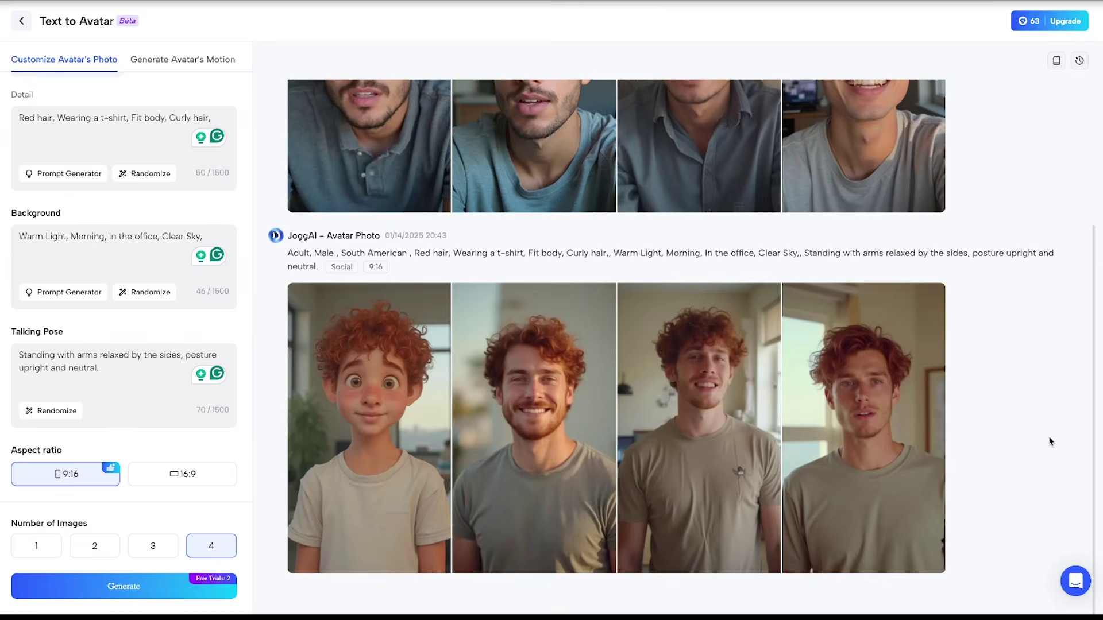
{"action": "mouse_move", "coordinate": [645, 442]}
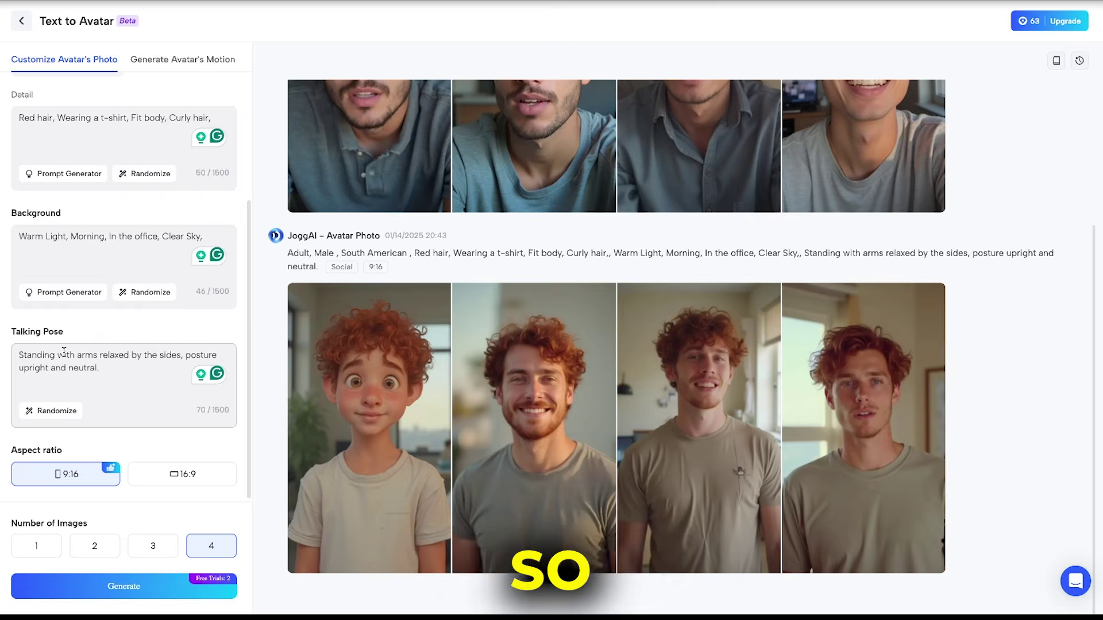
Replace the Talking Pose with a seated, smiling description and generate new photos
{"action": "double_click", "coordinate": [74, 368]}
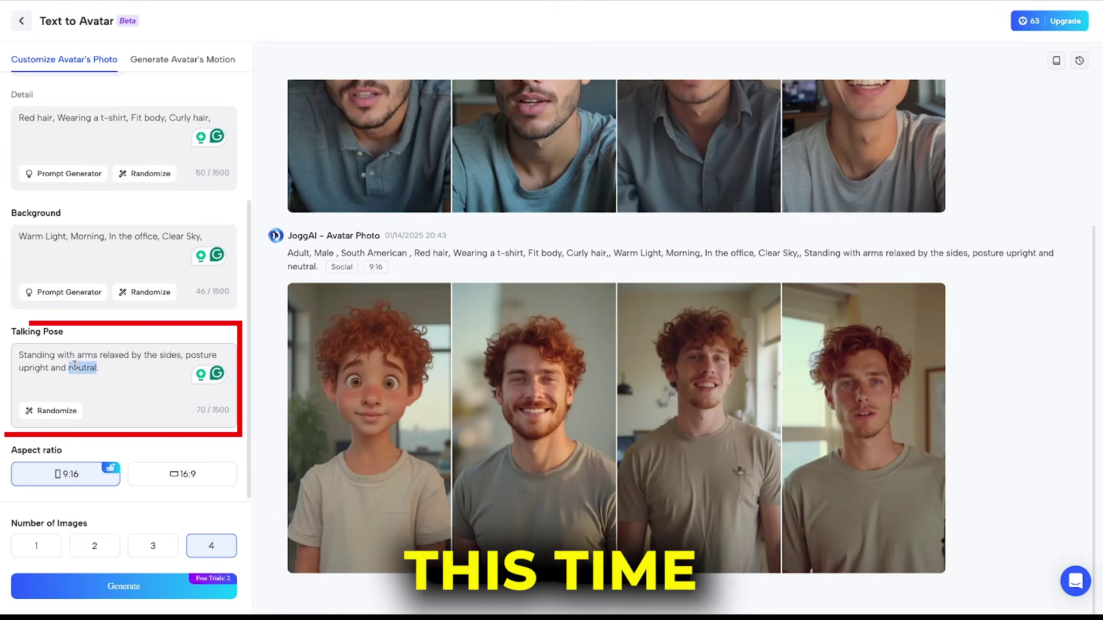
{"action": "key", "text": "ctrl+a"}
{"action": "type", "text": "Sit with your hands relaxed at your sides, maintain a straight and neutral posture, sit in a talking pose, have a smile on your face,"}
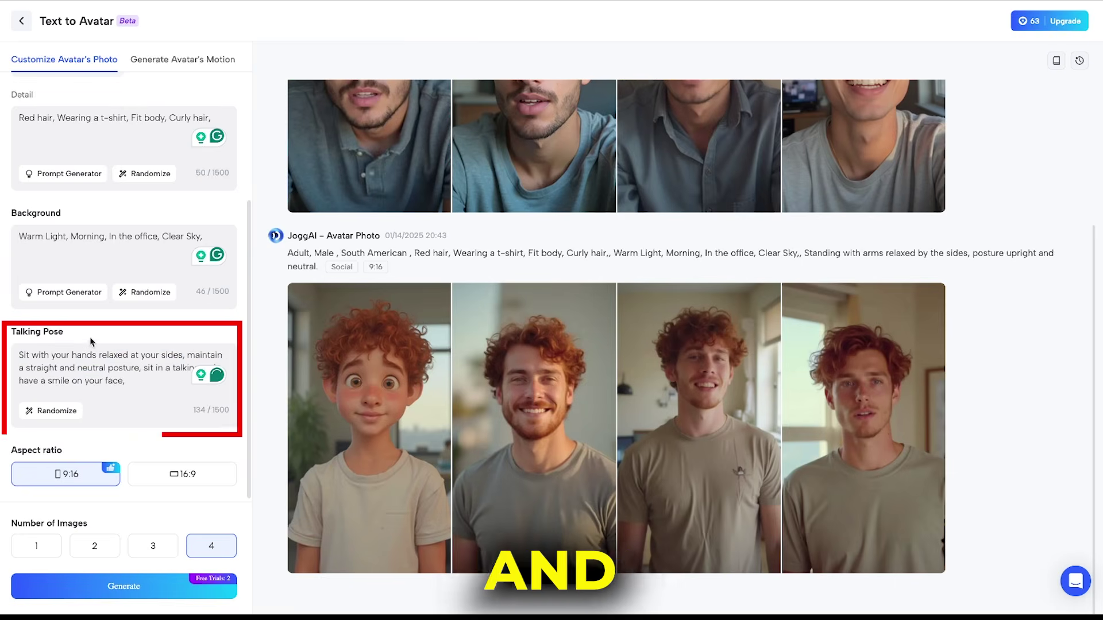
{"action": "left_click", "coordinate": [178, 592]}
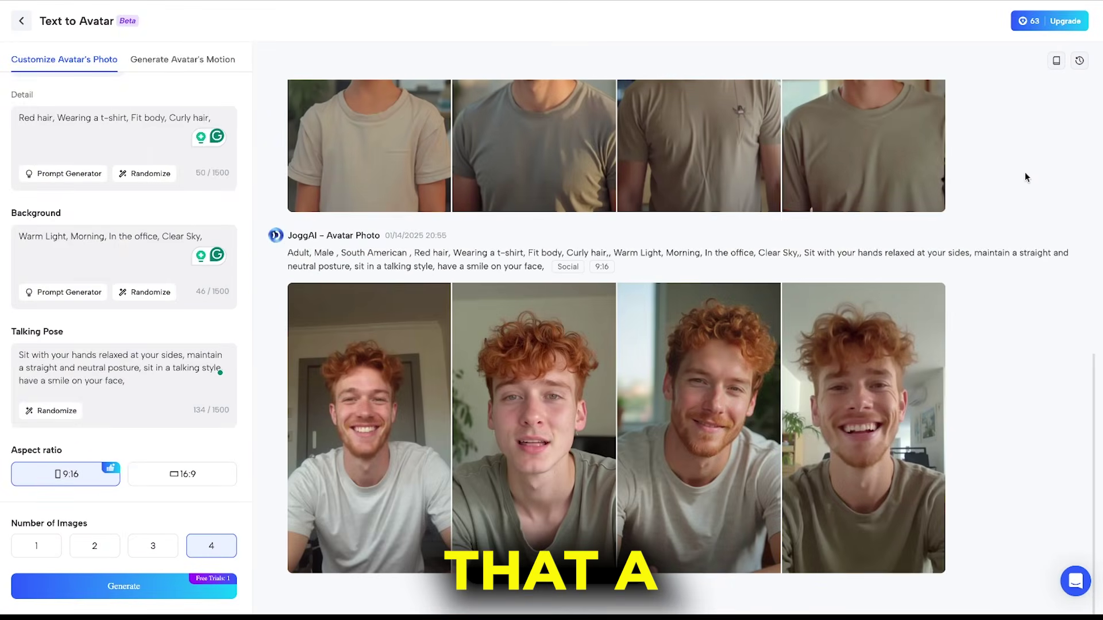
{"action": "mouse_move", "coordinate": [401, 462]}
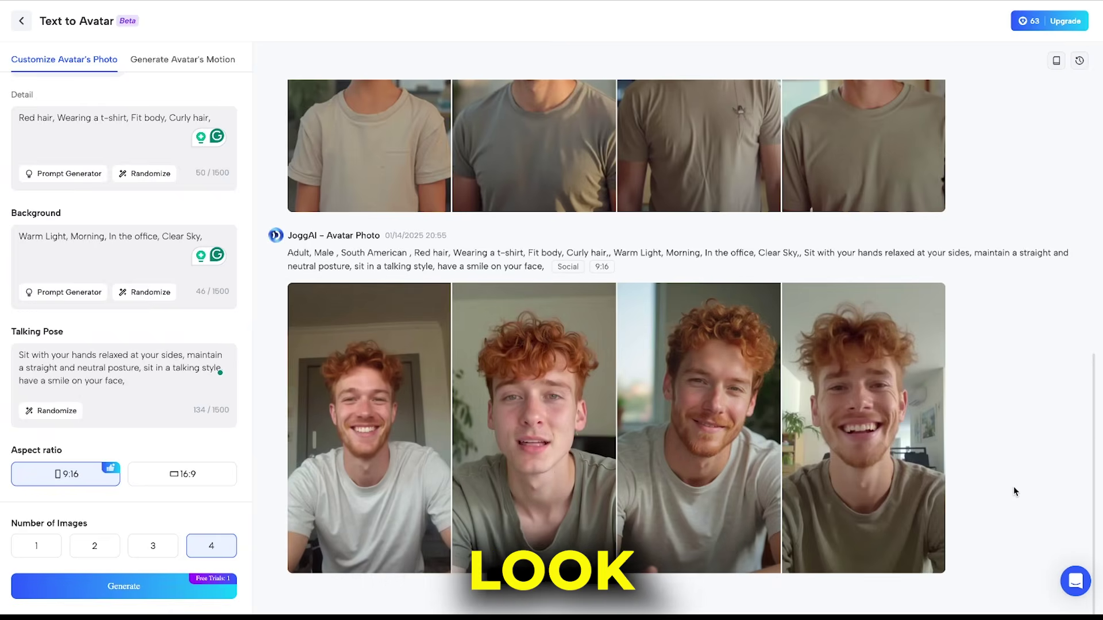
{"action": "mouse_move", "coordinate": [560, 462]}
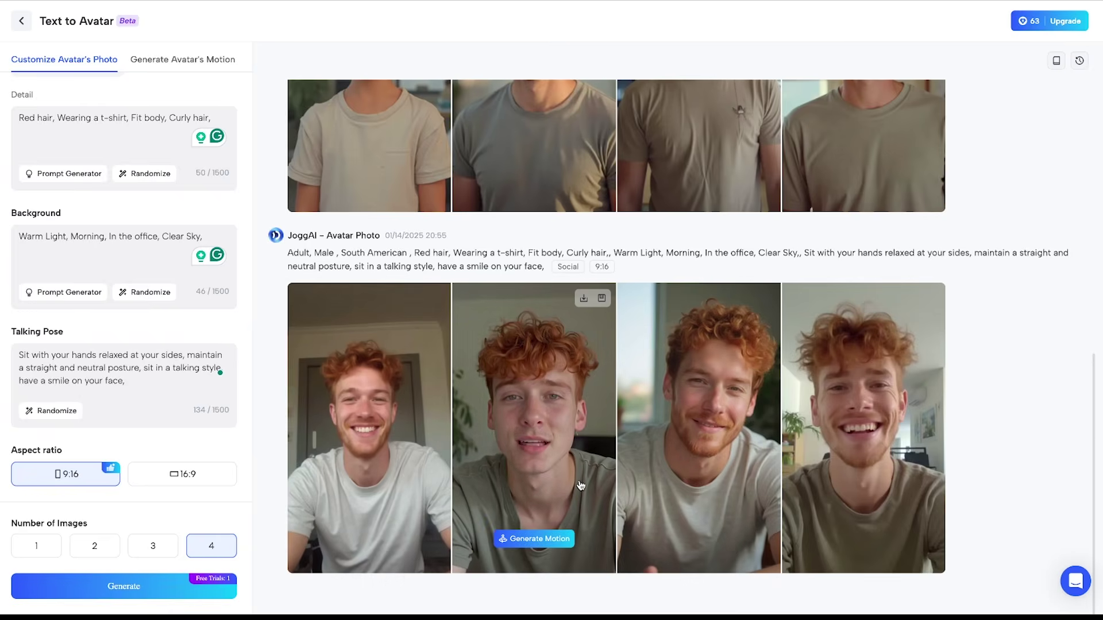
Generate a motion video from the second red-haired photo with Excited emotion, spending 2 credits
{"action": "left_click", "coordinate": [540, 540]}
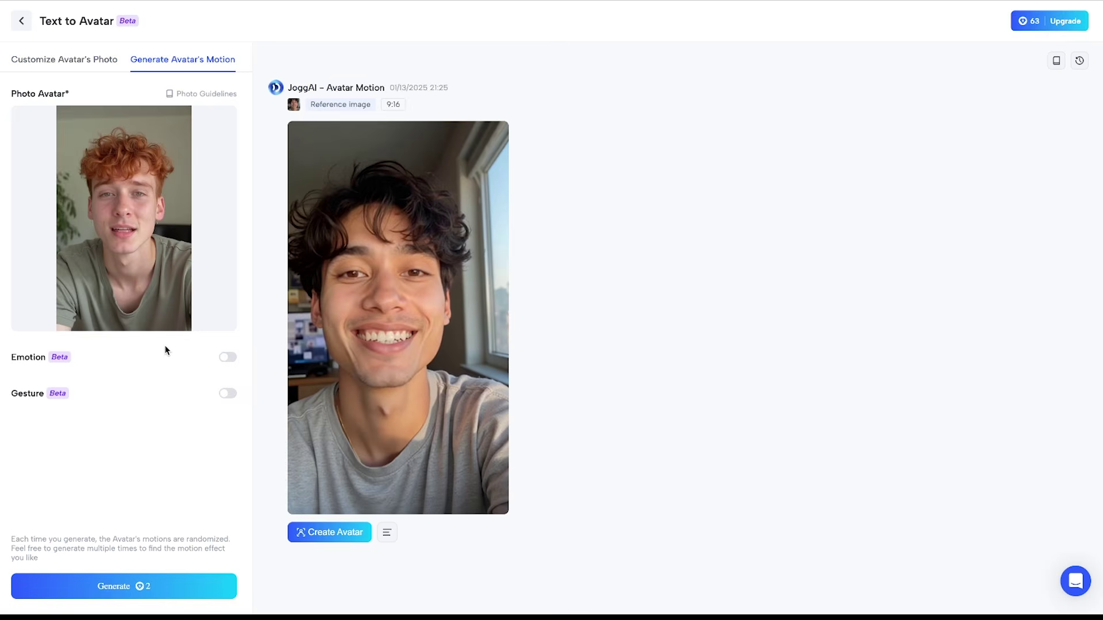
{"action": "left_click", "coordinate": [228, 359]}
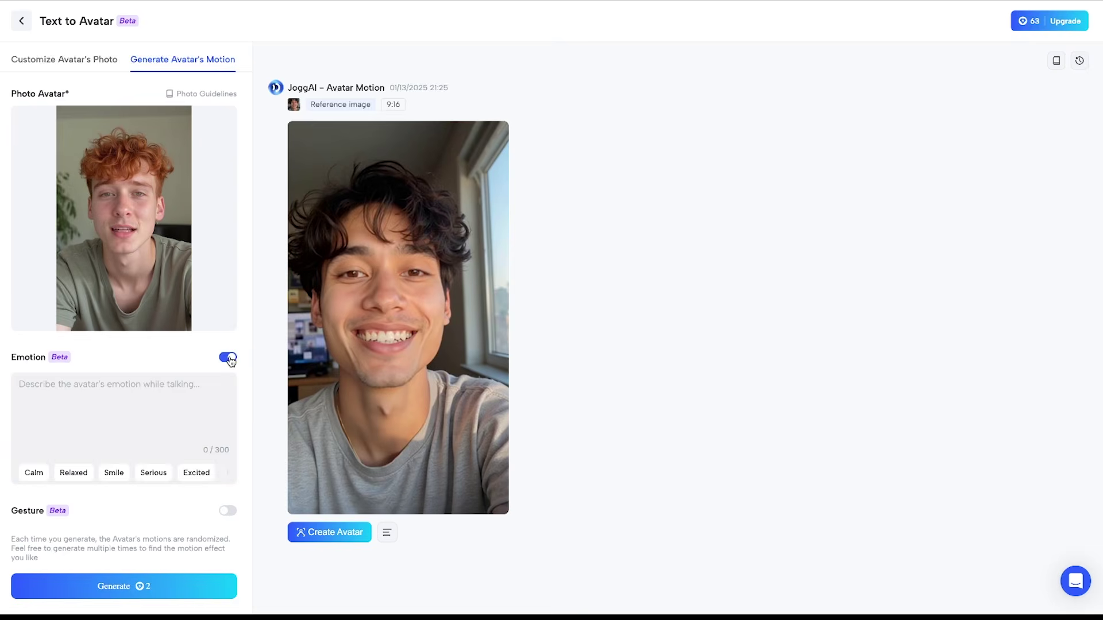
{"action": "scroll", "coordinate": [229, 360], "scroll_direction": "down", "scroll_amount": 1}
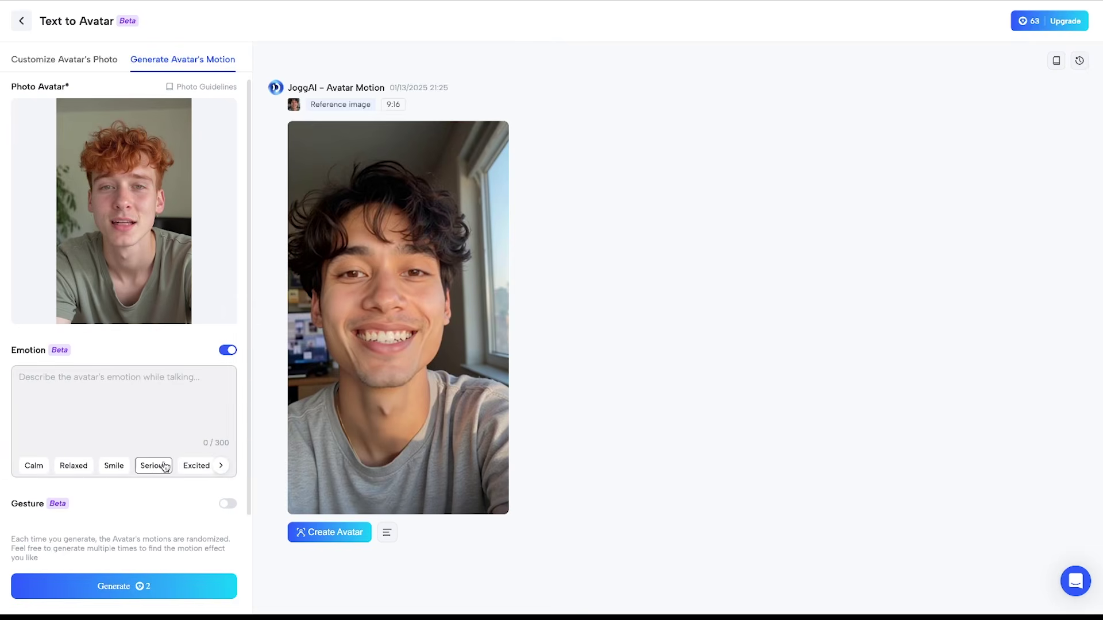
{"action": "left_click", "coordinate": [189, 467]}
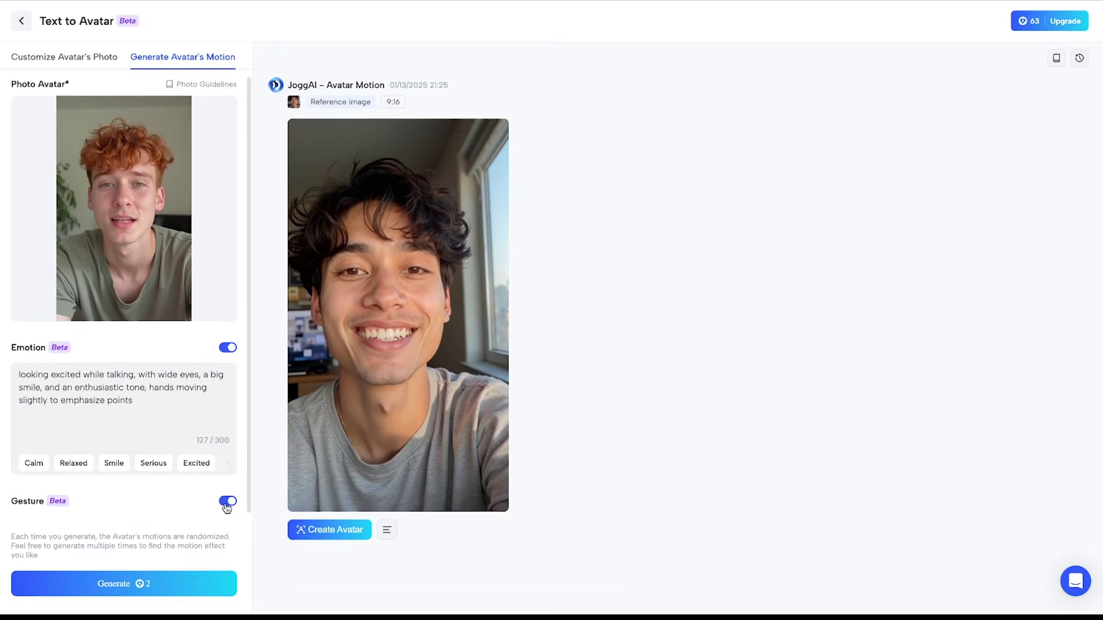
{"action": "left_click", "coordinate": [163, 590]}
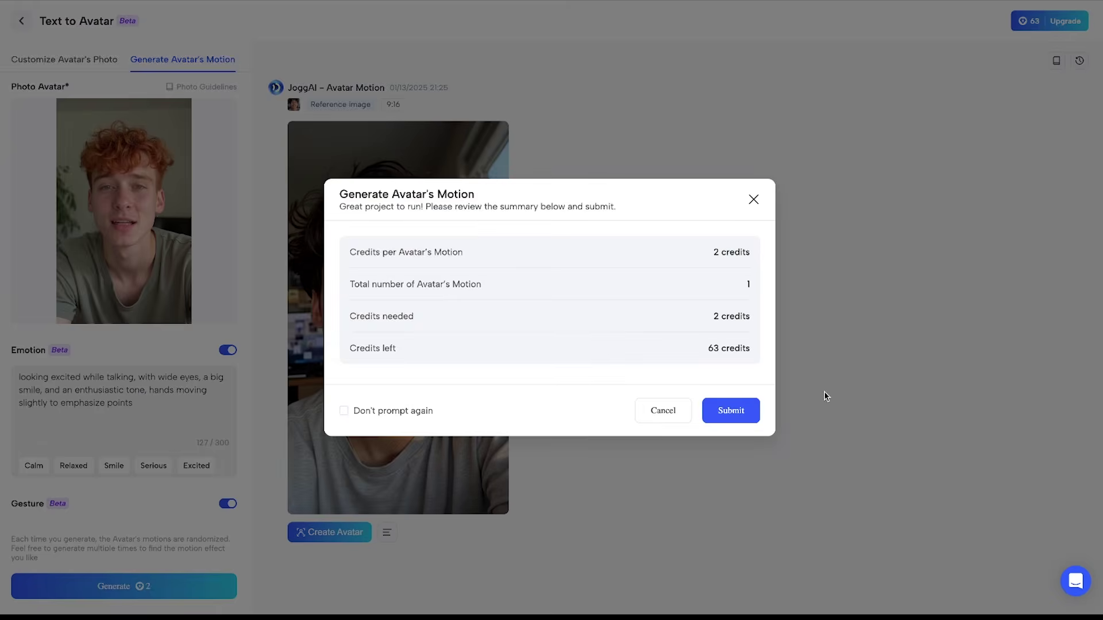
{"action": "left_click", "coordinate": [728, 410]}
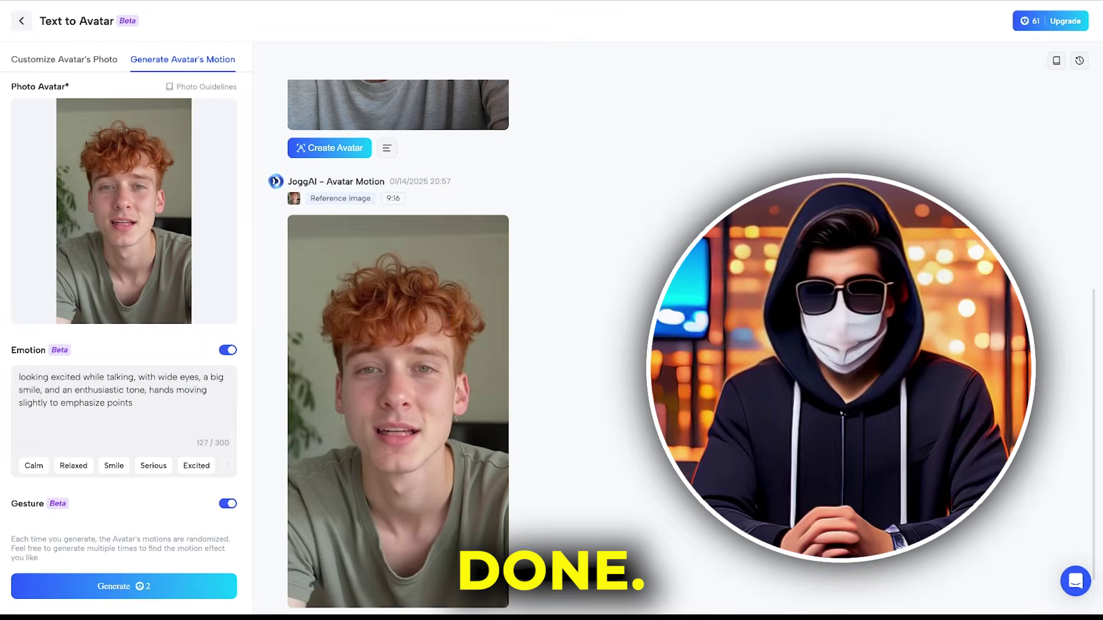
{"action": "scroll", "coordinate": [302, 530], "scroll_direction": "down", "scroll_amount": 1}
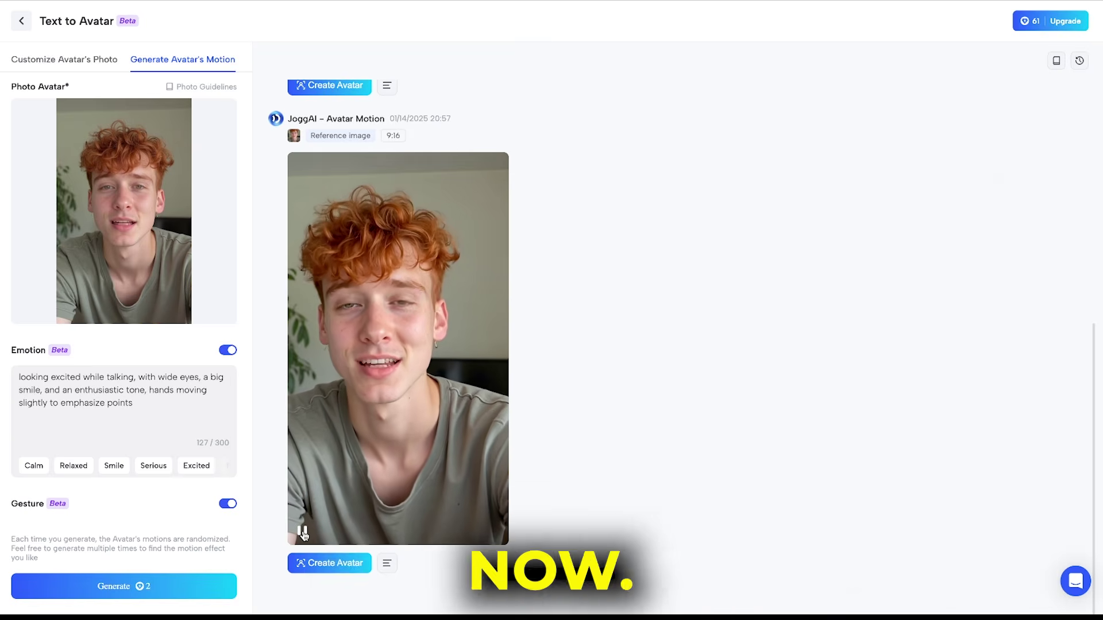
Start saving the motion video as an avatar, entering its name and pasting its description
{"action": "left_click", "coordinate": [325, 565]}
{"action": "type", "text": "J"}
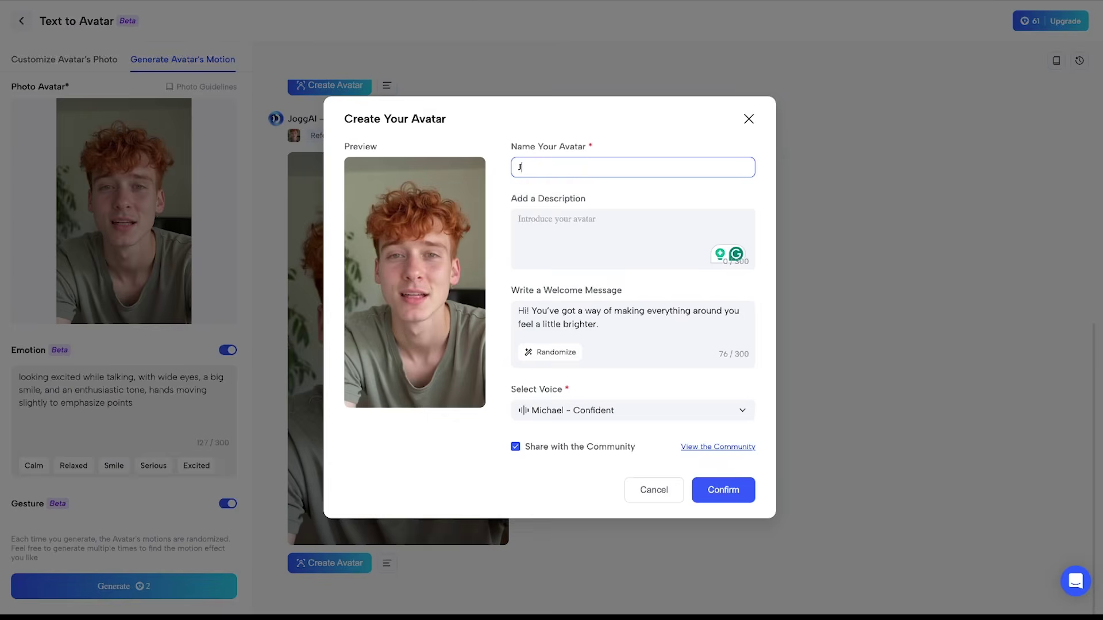
{"action": "left_click", "coordinate": [569, 229]}
{"action": "type", "text": "Hi, I am john your own AI Avatar. try Jogg AI to create realistic AI avatar only"}
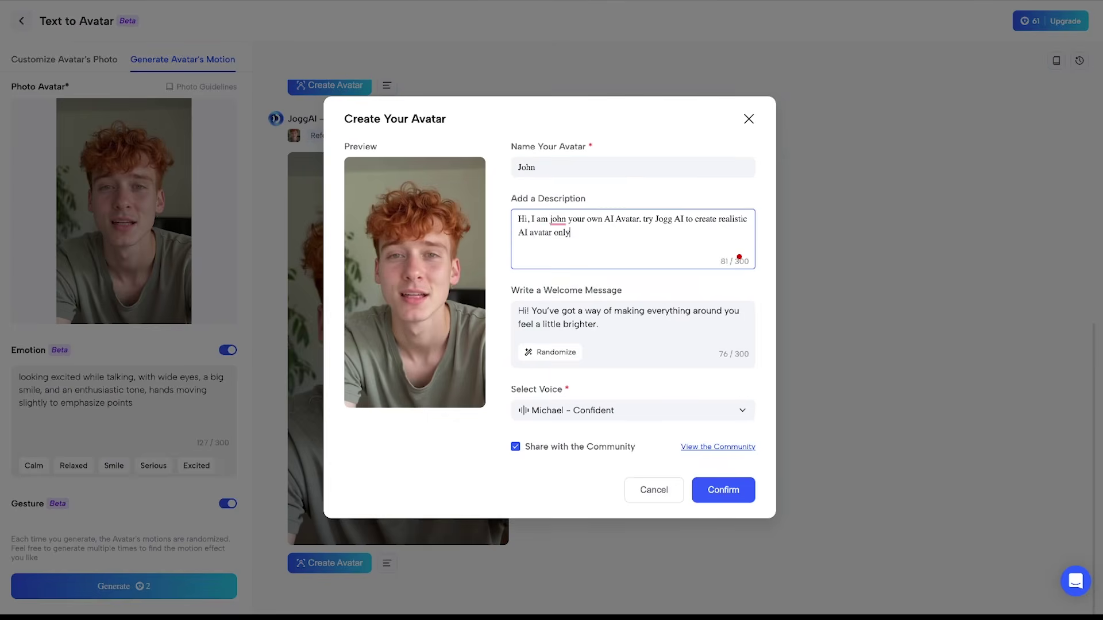
{"action": "type", "text": "using A prompt."}
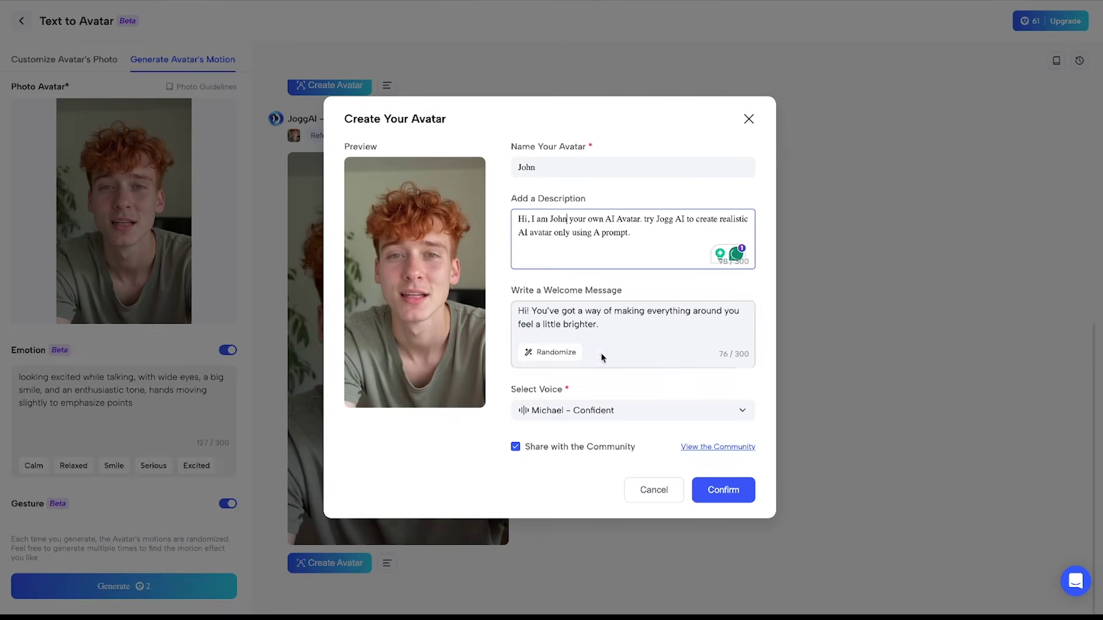
Filter voices by Male, English, Young and Social Media, and pick Young Jeremy
{"action": "left_click", "coordinate": [613, 411]}
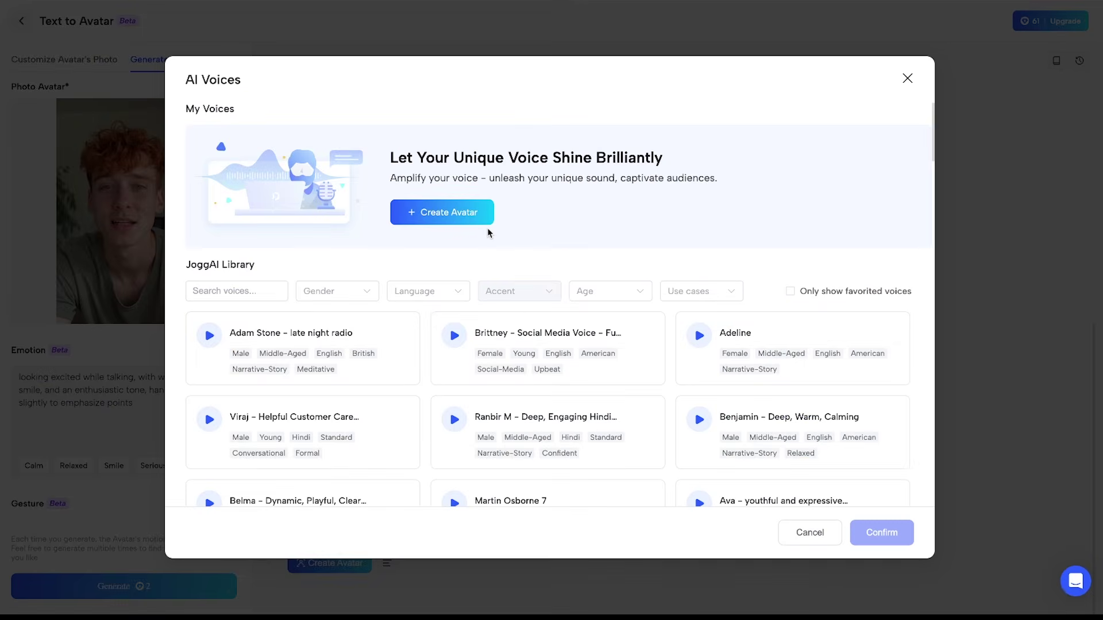
{"action": "left_click", "coordinate": [338, 292]}
{"action": "left_click", "coordinate": [318, 322]}
{"action": "left_click", "coordinate": [428, 291]}
{"action": "left_click", "coordinate": [414, 344]}
{"action": "left_click", "coordinate": [610, 291]}
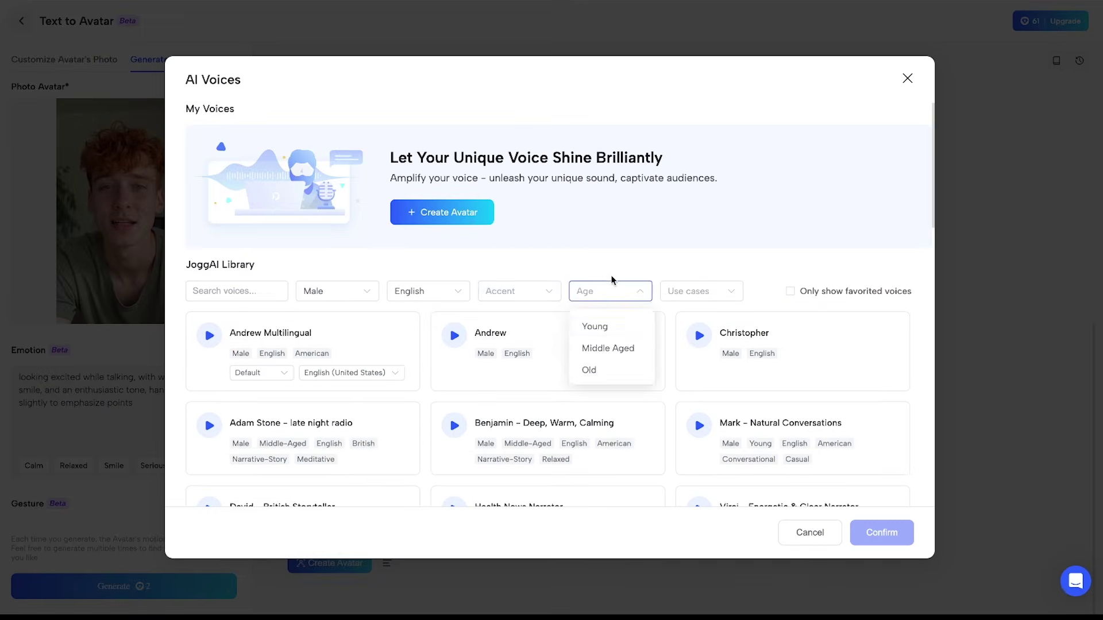
{"action": "left_click", "coordinate": [685, 291]}
{"action": "left_click", "coordinate": [698, 371]}
{"action": "scroll", "coordinate": [705, 321], "scroll_direction": "down", "scroll_amount": 1}
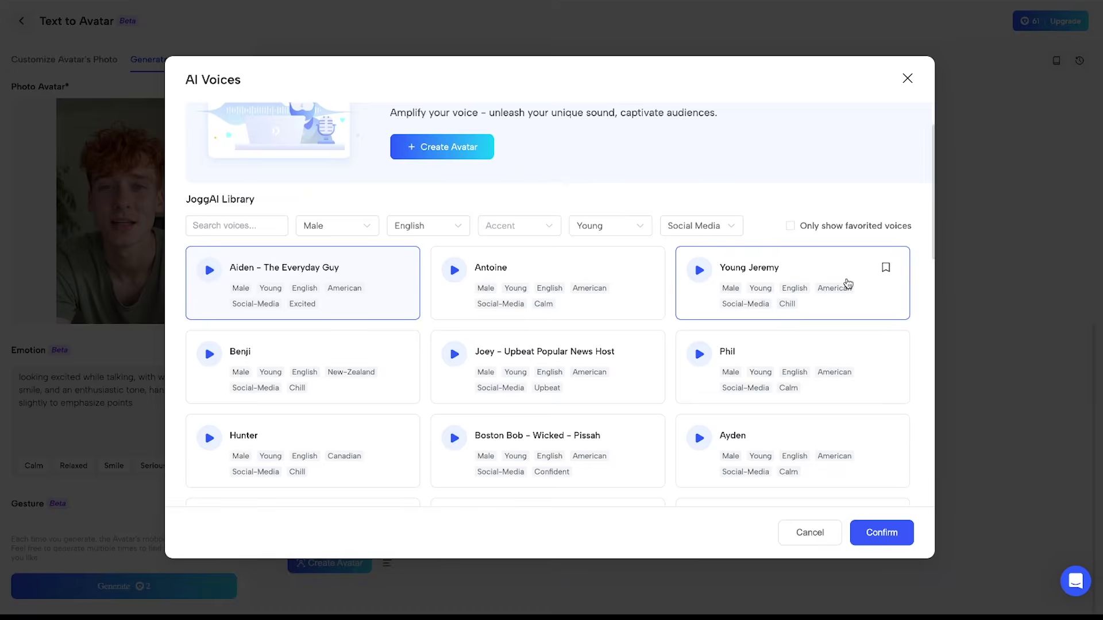
{"action": "left_click", "coordinate": [873, 522]}
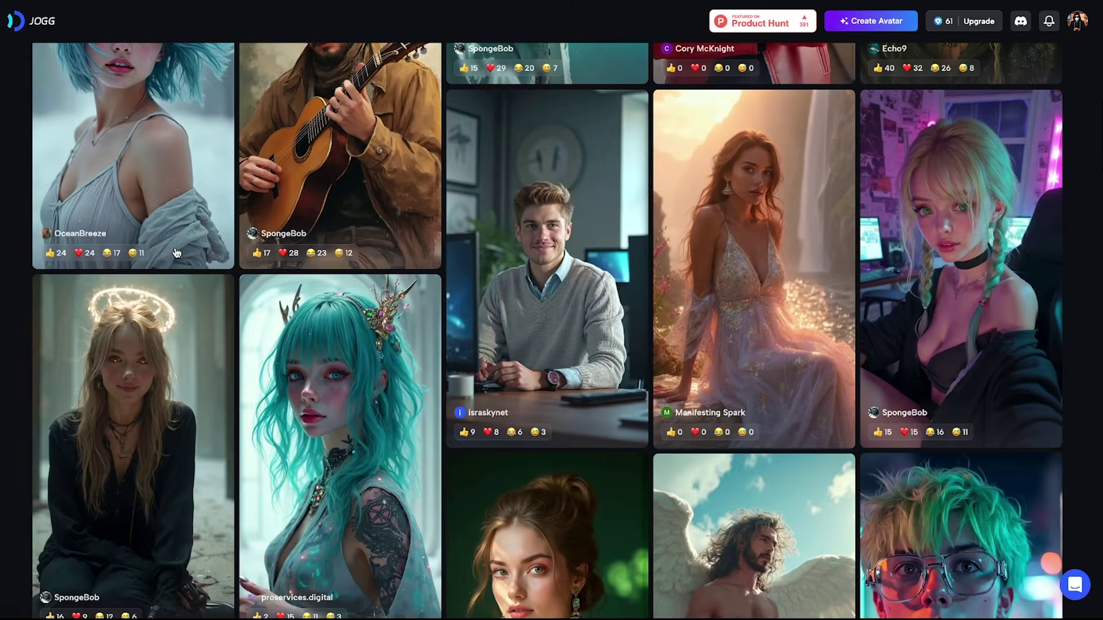
Read the Redefine Yourself for 2035 event details, then confirm creating the John avatar
{"action": "scroll", "coordinate": [381, 293], "scroll_direction": "up", "scroll_amount": 2}
{"action": "mouse_move", "coordinate": [381, 293]}
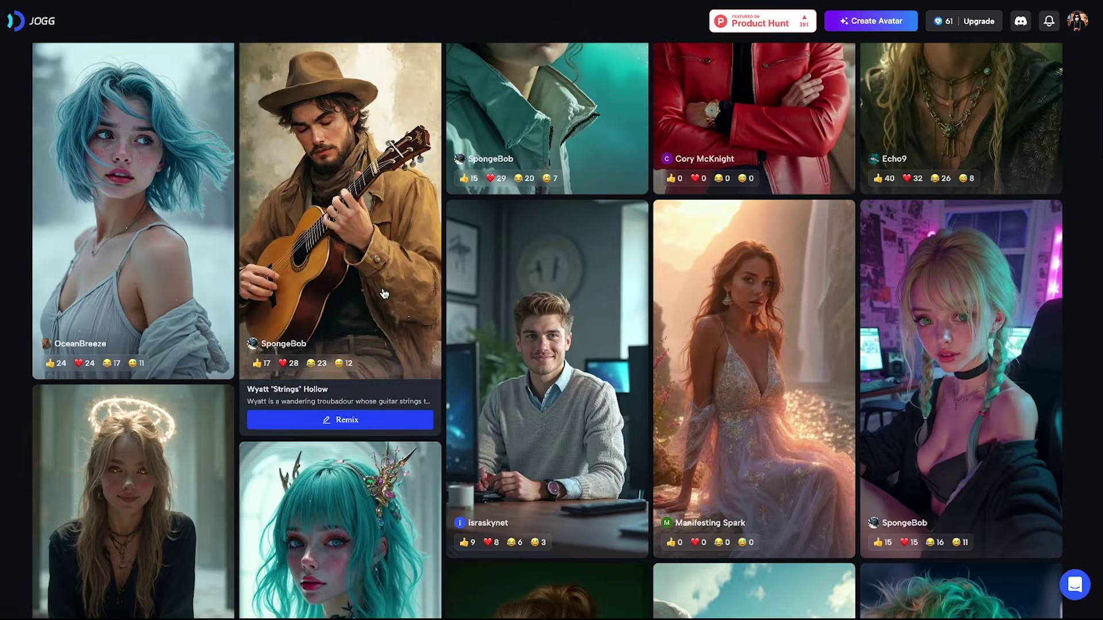
{"action": "scroll", "coordinate": [379, 293], "scroll_direction": "down", "scroll_amount": 8}
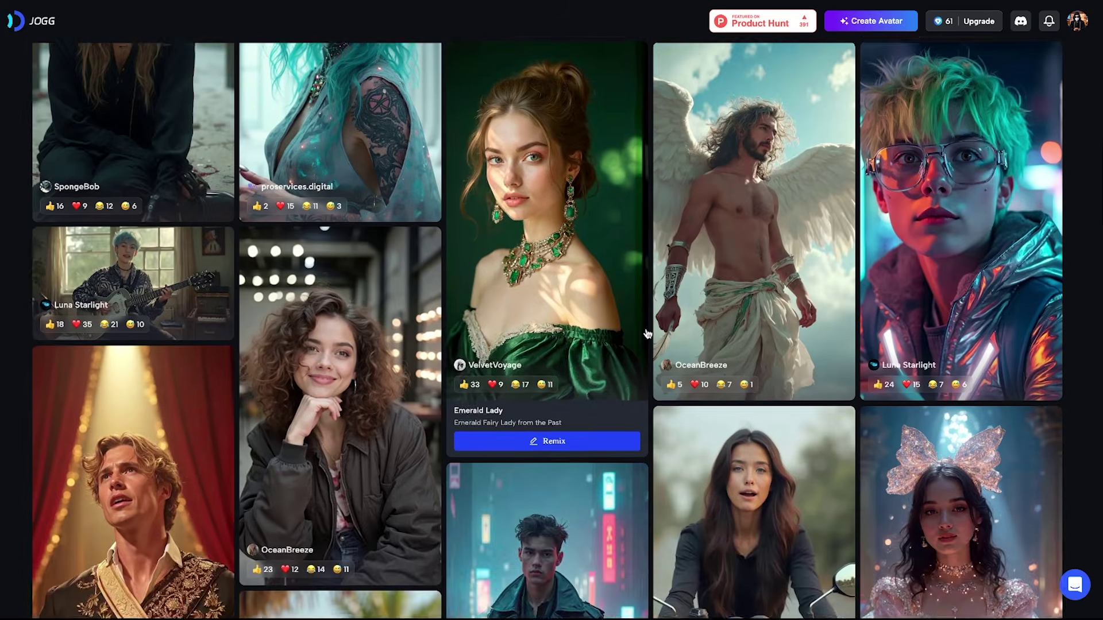
{"action": "scroll", "coordinate": [548, 390], "scroll_direction": "up", "scroll_amount": 20}
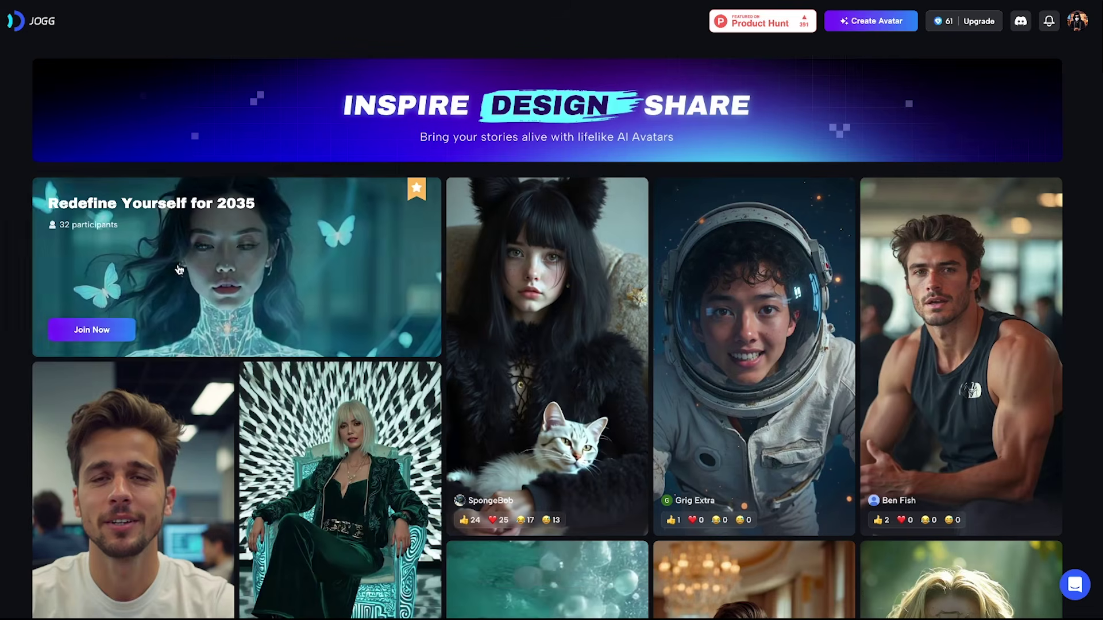
{"action": "left_click", "coordinate": [92, 328]}
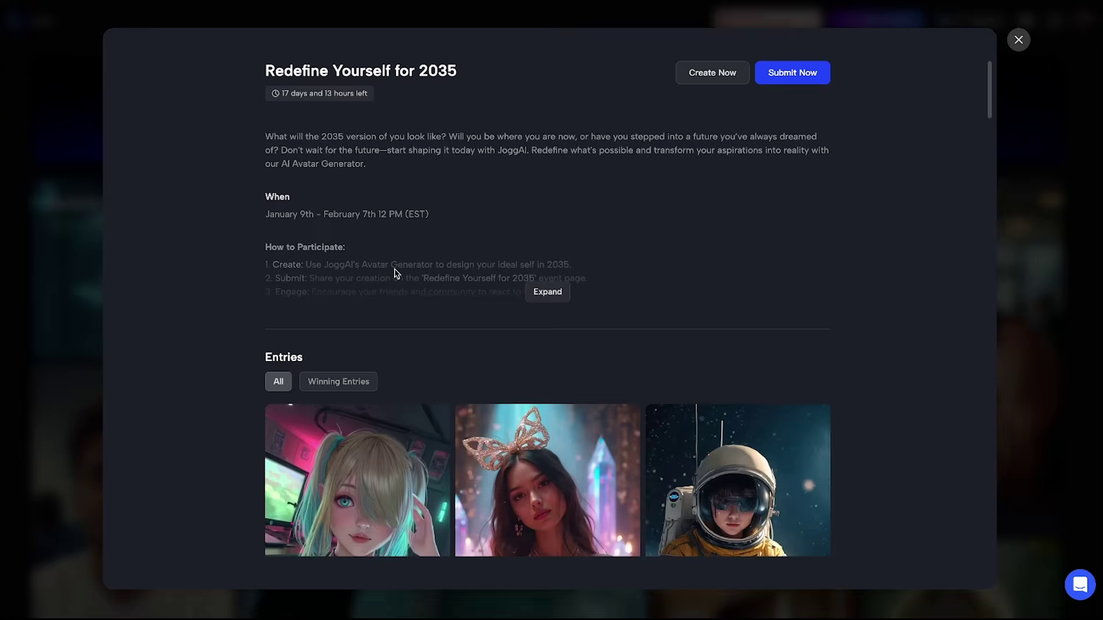
{"action": "left_click", "coordinate": [547, 292]}
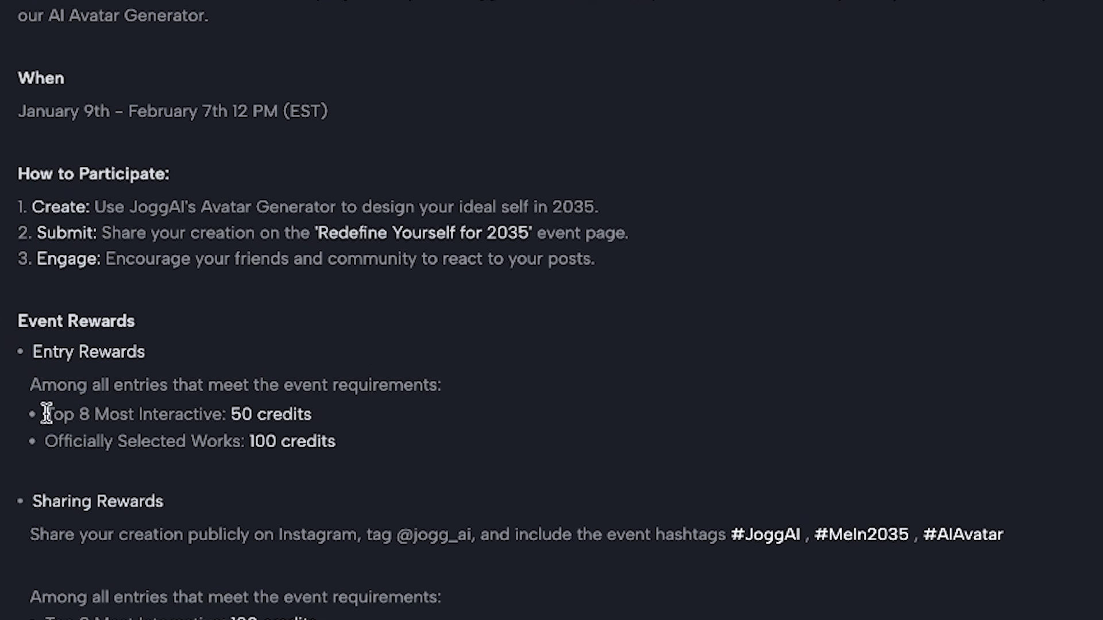
{"action": "left_click_drag", "start_coordinate": [79, 407], "coordinate": [361, 408]}
{"action": "left_click_drag", "start_coordinate": [45, 442], "coordinate": [339, 442]}
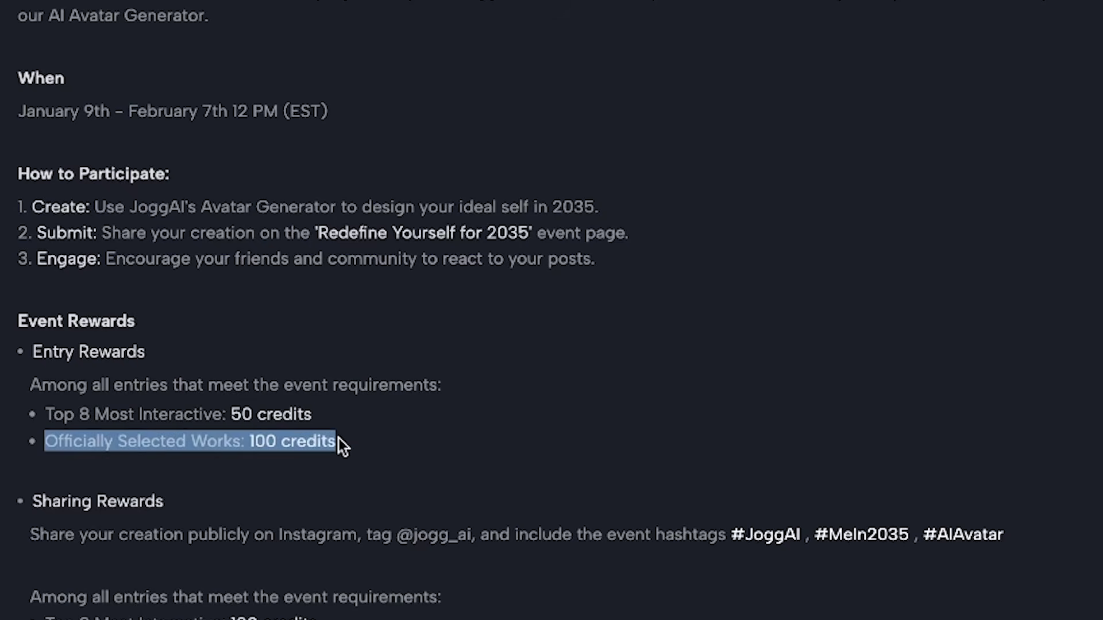
{"action": "left_click", "coordinate": [336, 445]}
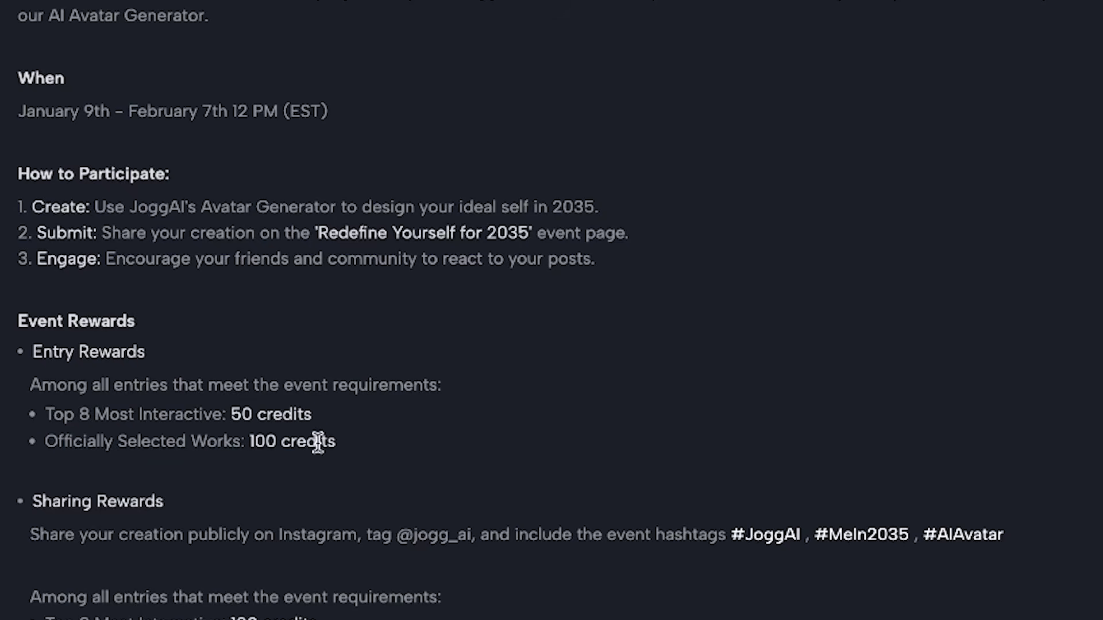
{"action": "left_click_drag", "start_coordinate": [47, 538], "coordinate": [1041, 552]}
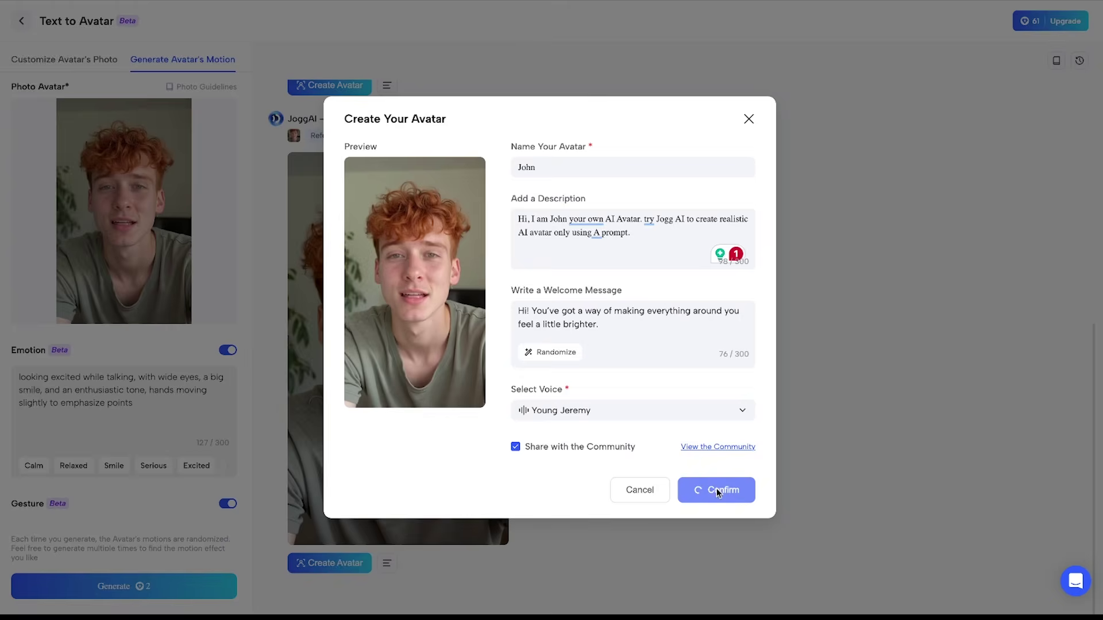
{"action": "left_click", "coordinate": [715, 488]}
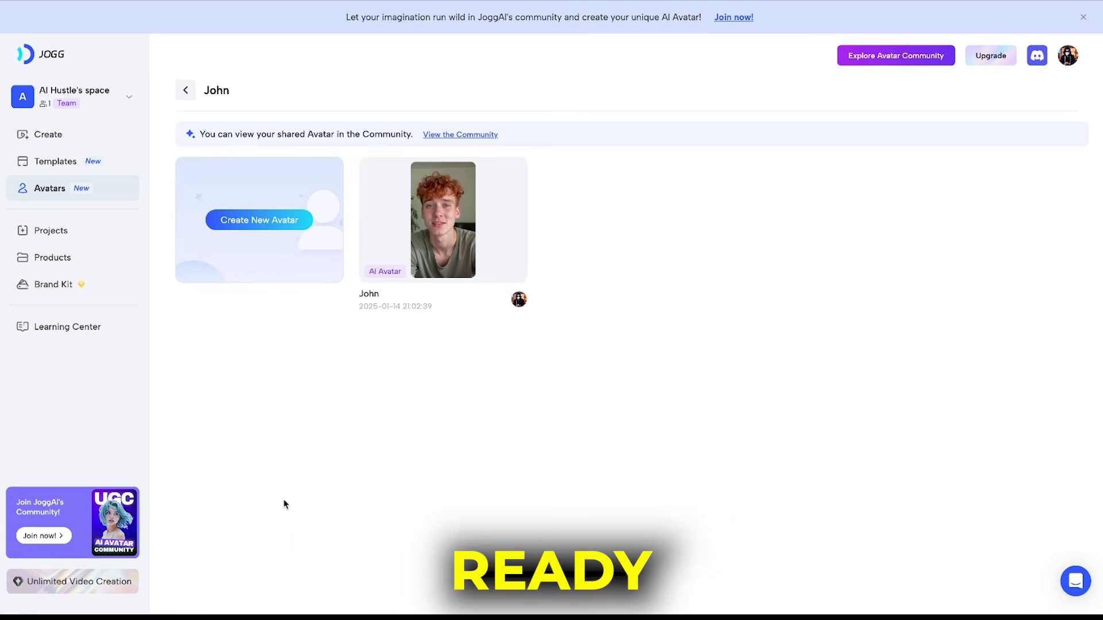
Open the John avatar's preview and start a talking-avatar video with it
{"action": "left_click", "coordinate": [522, 260]}
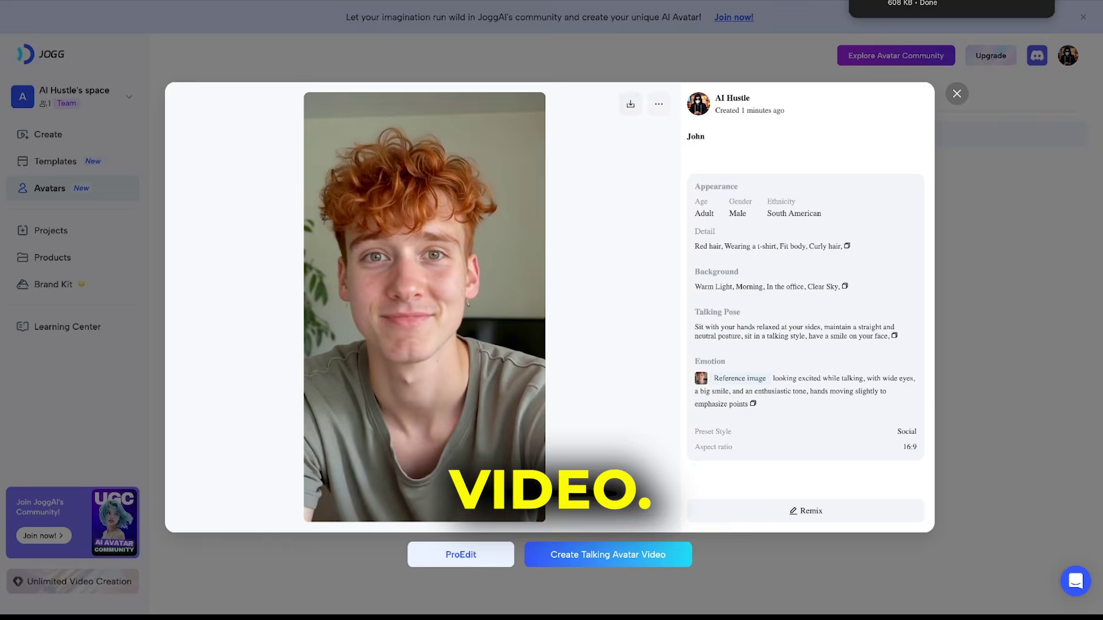
{"action": "left_click", "coordinate": [586, 561]}
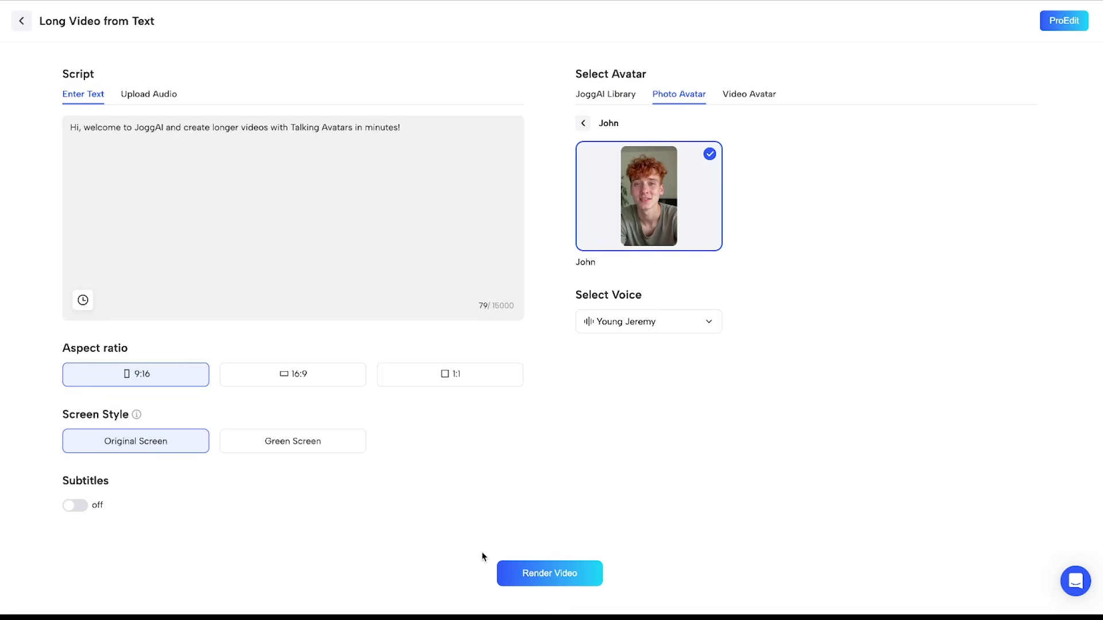
Replace the default script with the pasted UGC-ads script
{"action": "key", "text": "ctrl+a"}
{"action": "key", "text": "BackSpace"}
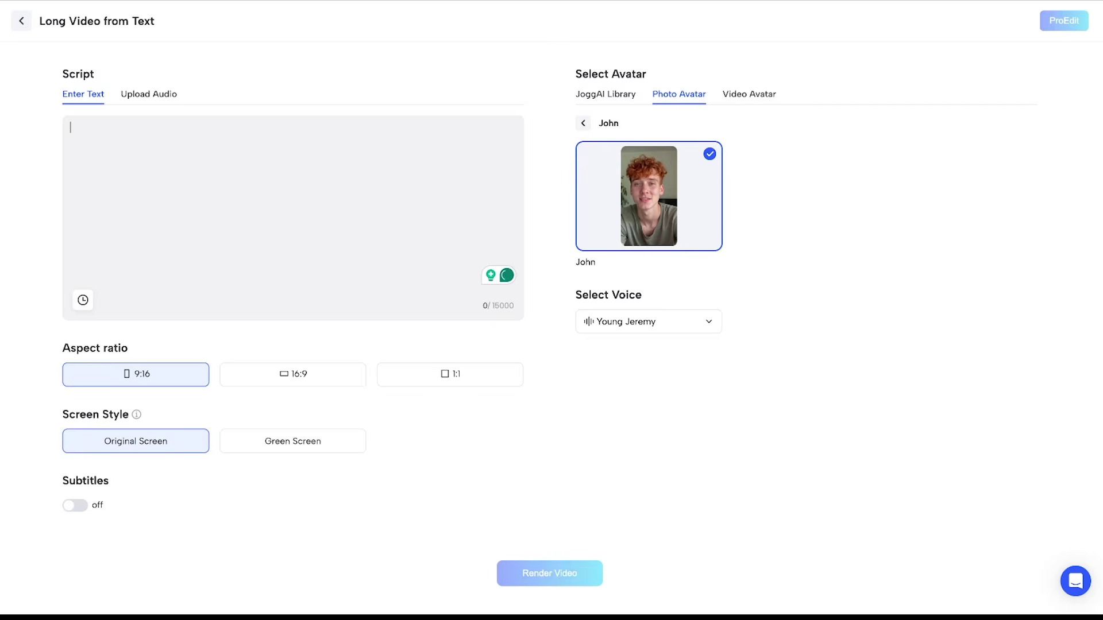
{"action": "key", "text": "ctrl+v"}
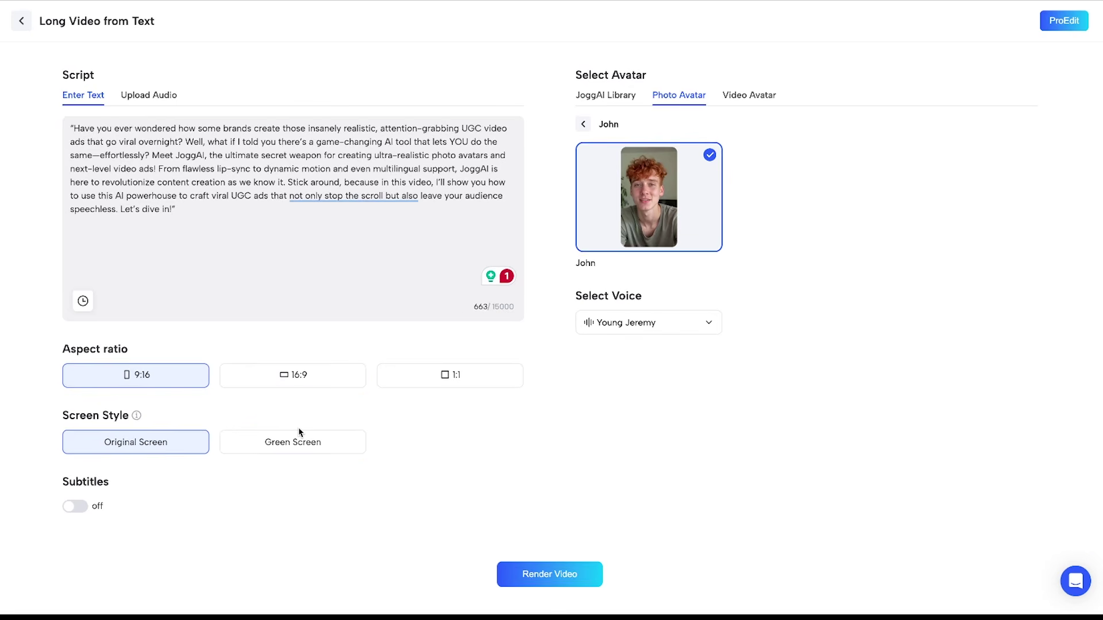
Switch the video's voice to Lucas after previewing a couple of others
{"action": "left_click", "coordinate": [645, 321]}
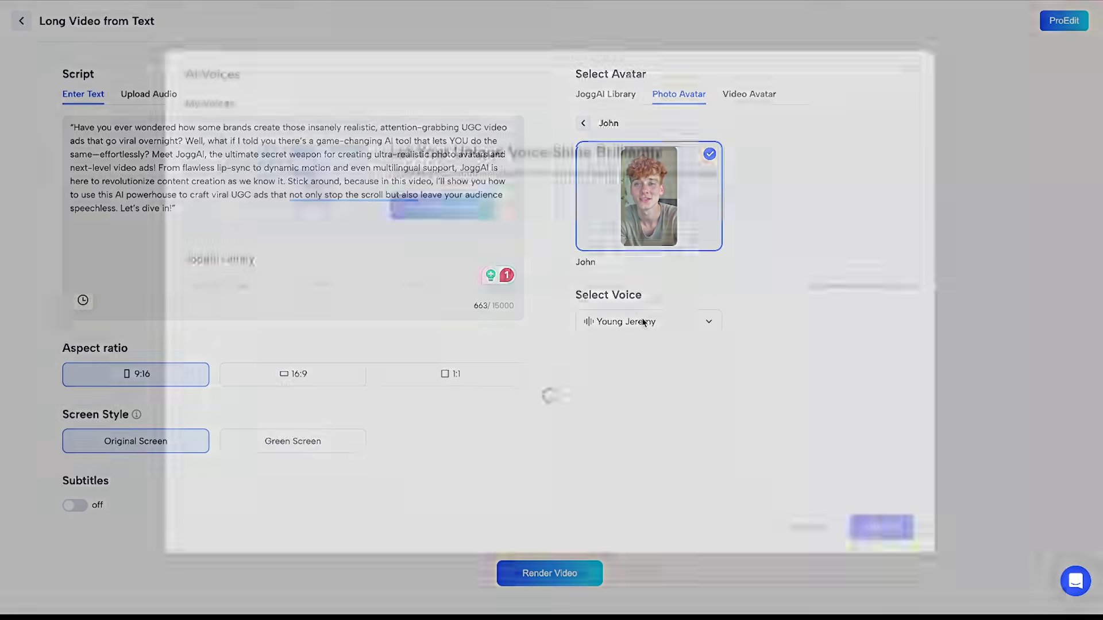
{"action": "left_click", "coordinate": [454, 339]}
{"action": "left_click", "coordinate": [209, 336]}
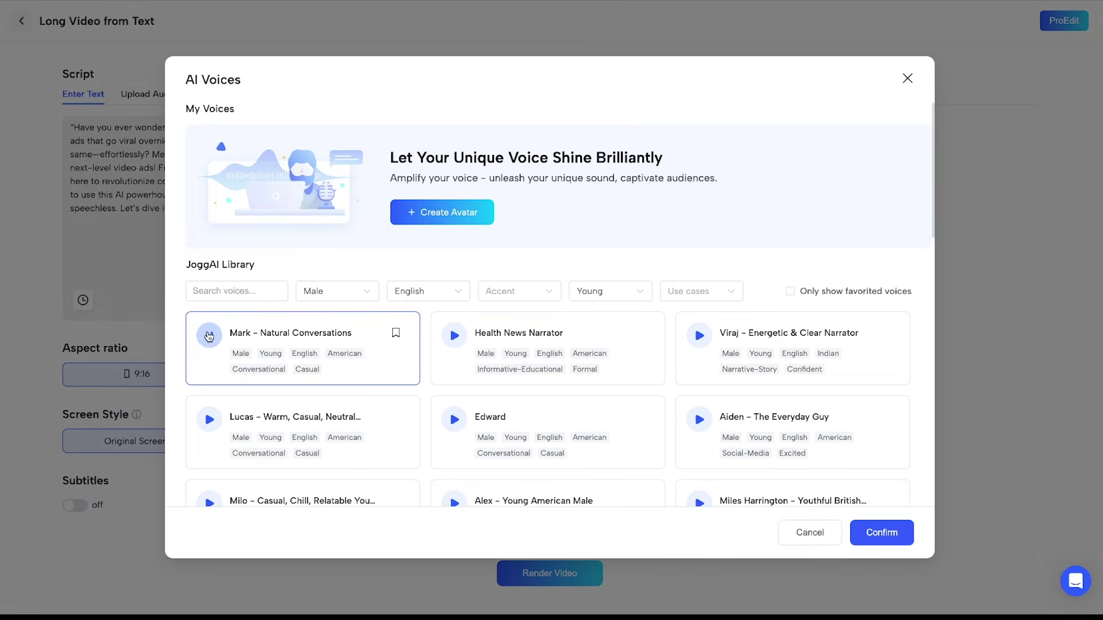
{"action": "left_click", "coordinate": [314, 431]}
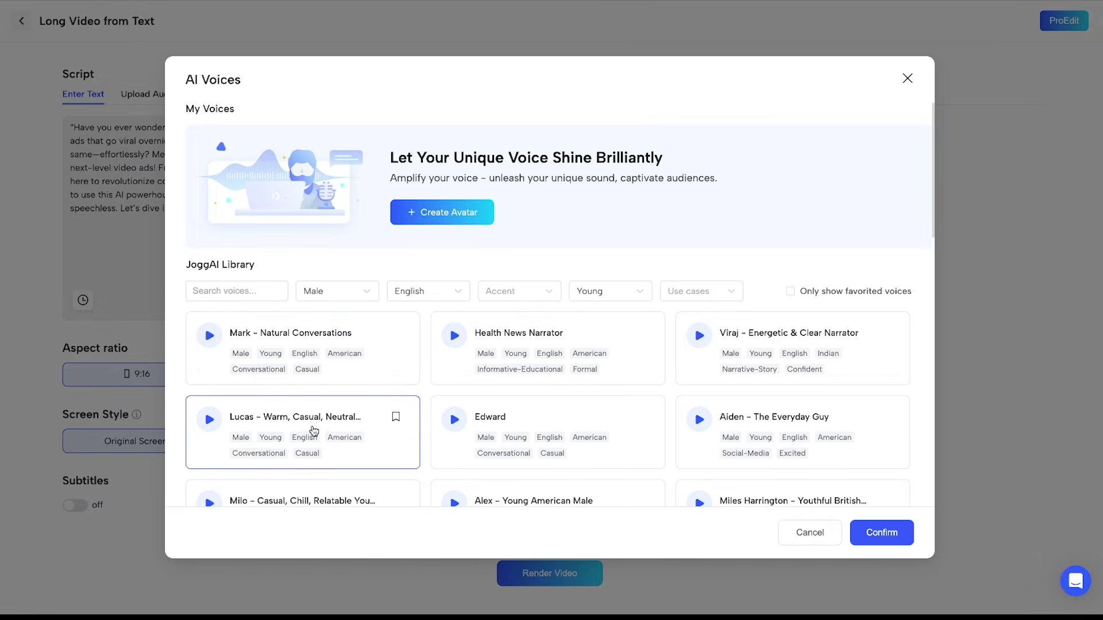
{"action": "left_click", "coordinate": [874, 528]}
Render the video as MP4 named 'John 0114'
{"action": "left_click", "coordinate": [545, 573]}
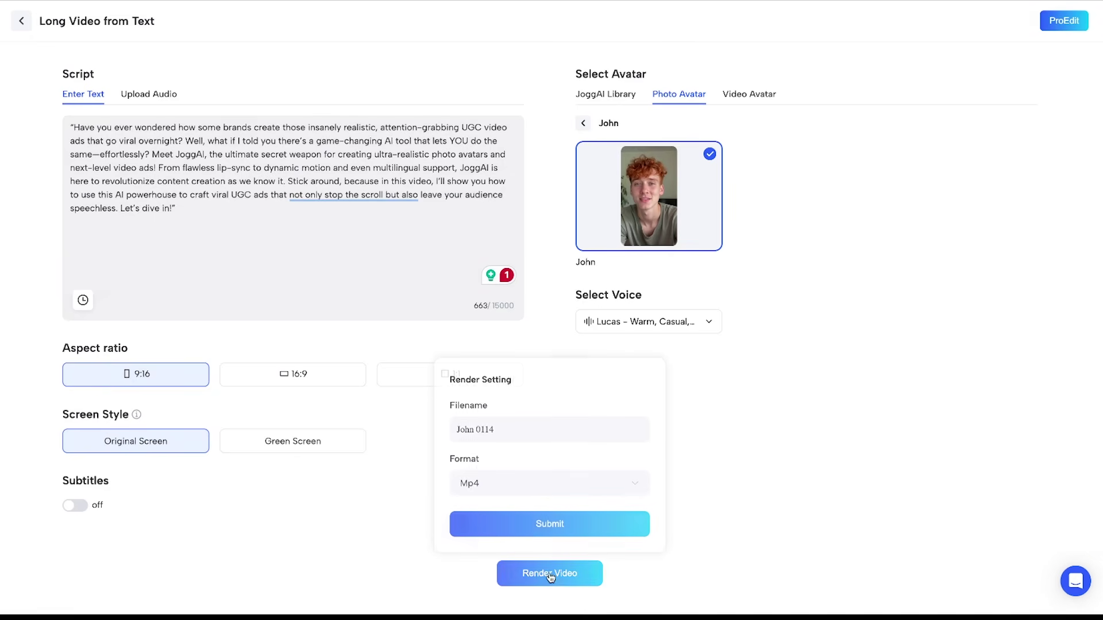
{"action": "left_click", "coordinate": [525, 528]}
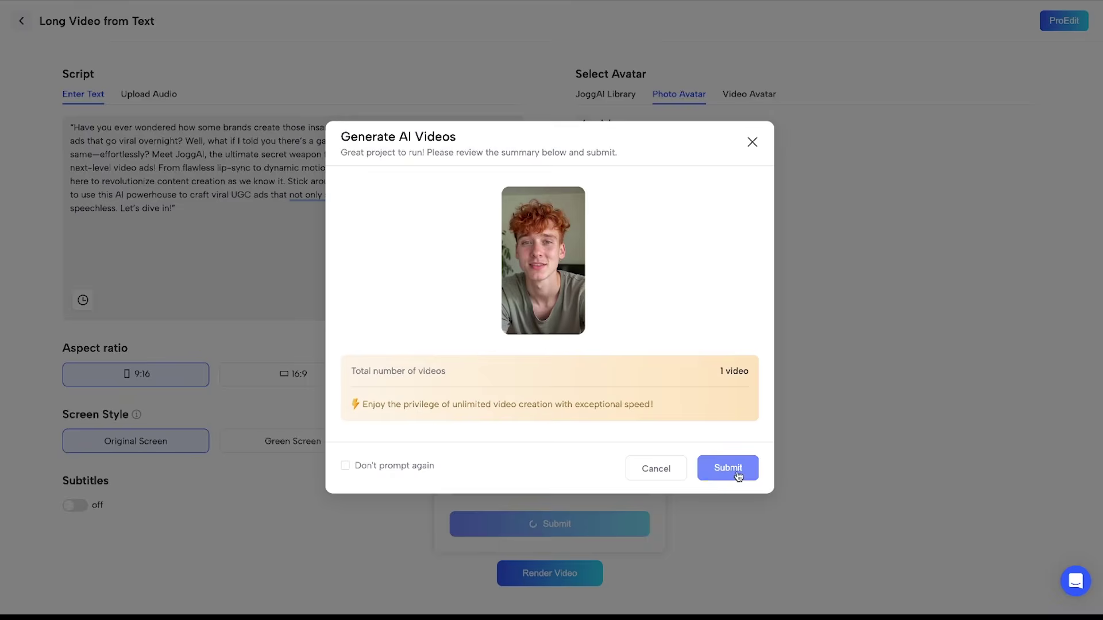
{"action": "left_click", "coordinate": [737, 471]}
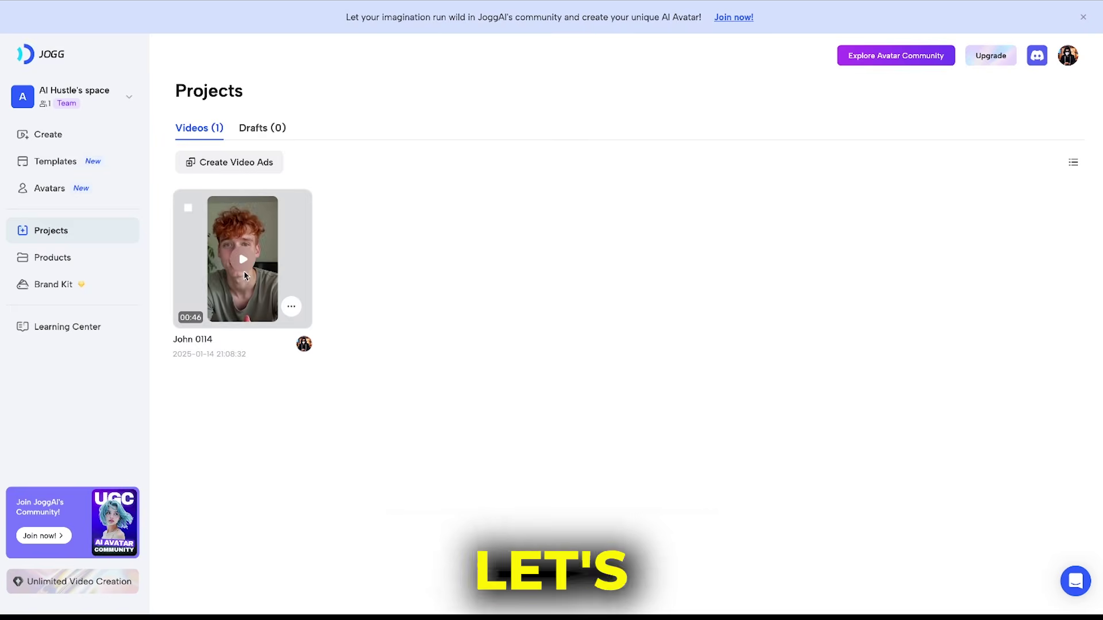
Open the 00:46 'John 0114' video from Projects and play it in the preview player
{"action": "left_click", "coordinate": [243, 259]}
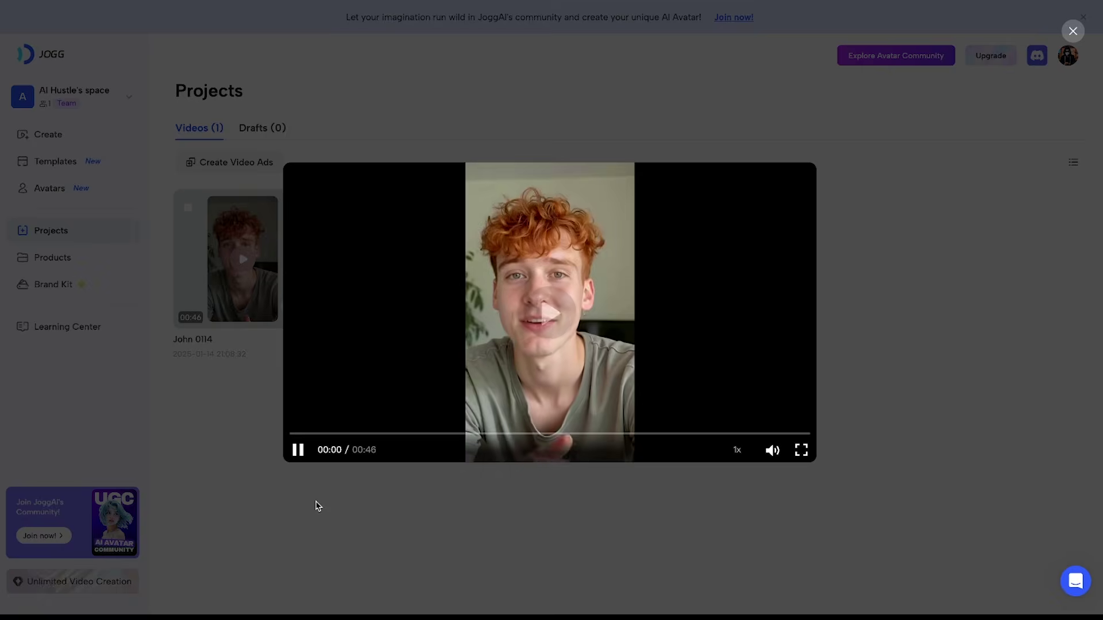